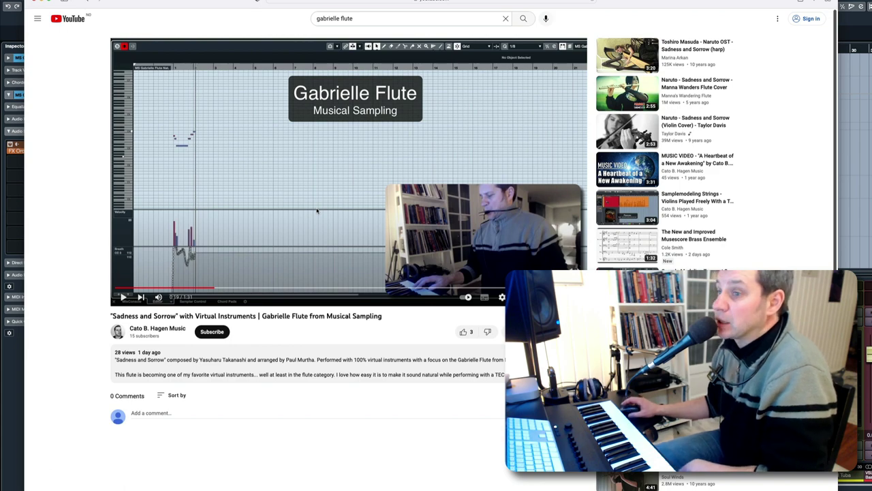
# Step: Review the instrument parts listed for the Epic Gaming Themes concert band arrangement in the browser and return to Cubase
pyautogui.press('super+Tab')
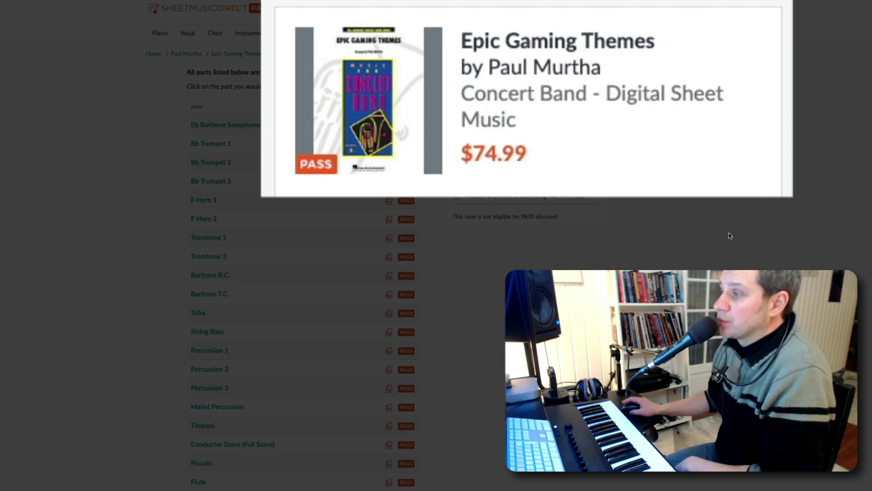
pyautogui.scroll(-6, 701, 215)
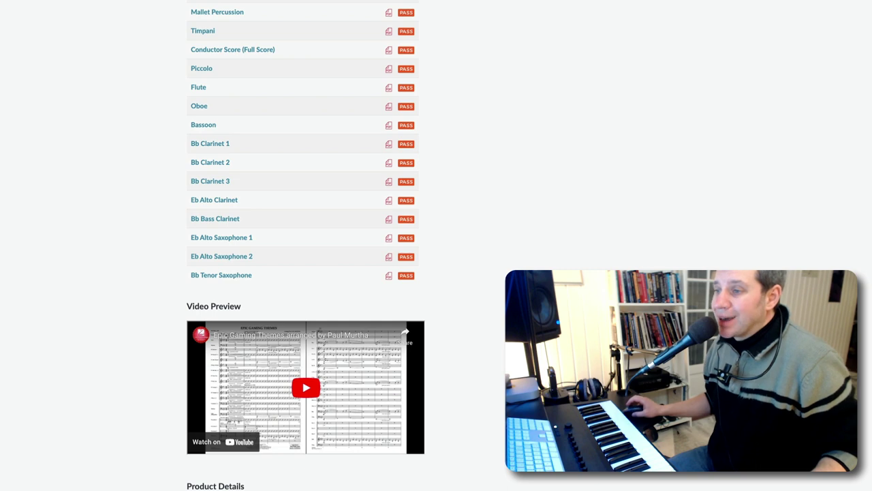
pyautogui.scroll(6, 306, 245)
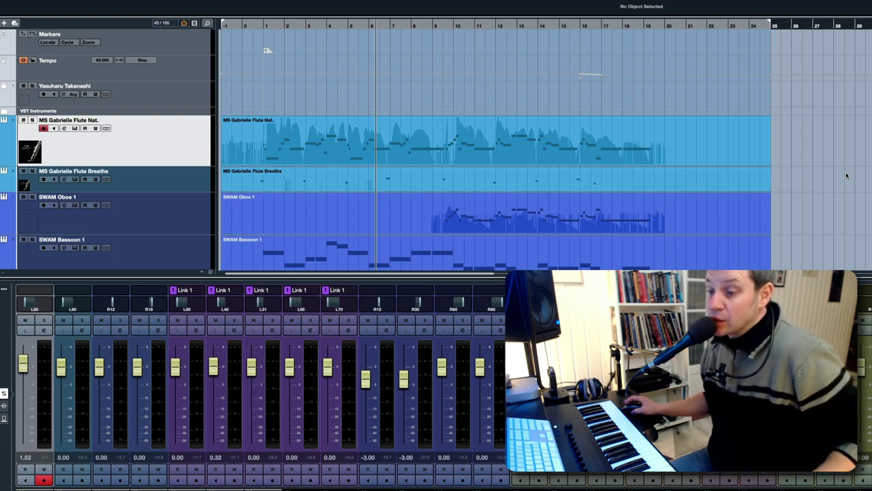
pyautogui.press('super+Tab')
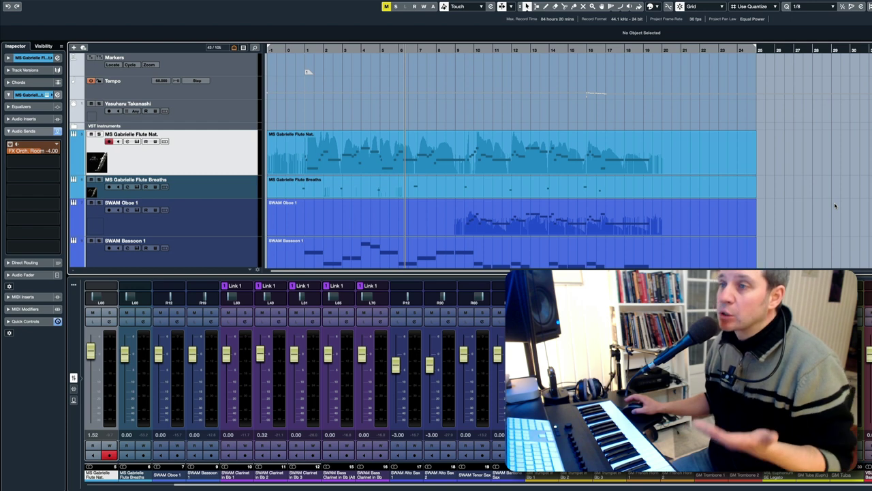
# Step: Look through the project's instrument tracks from the flutes through the clarinets and saxes to the trumpets and French horns
pyautogui.scroll(-3, 815, 186)
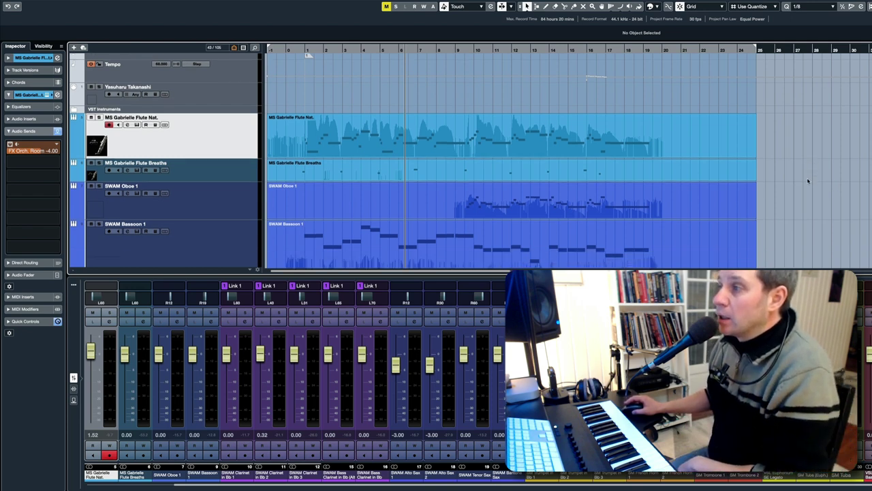
pyautogui.scroll(-6, 807, 181)
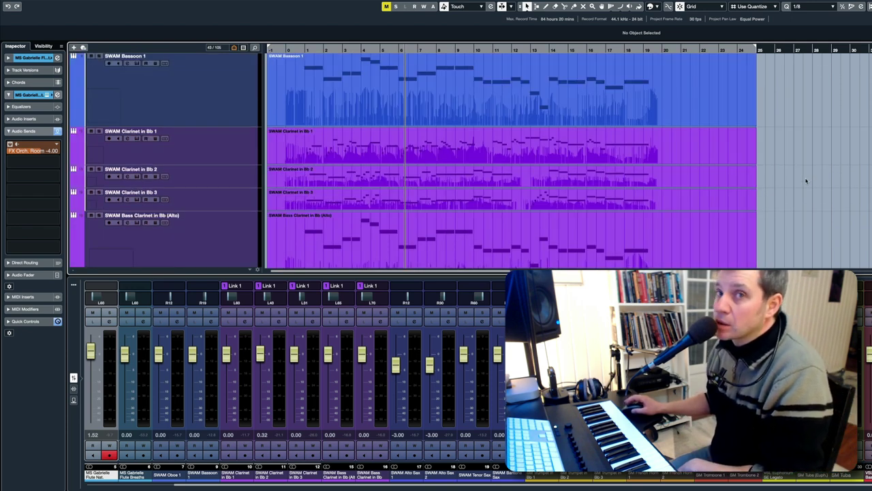
pyautogui.scroll(9, 807, 180)
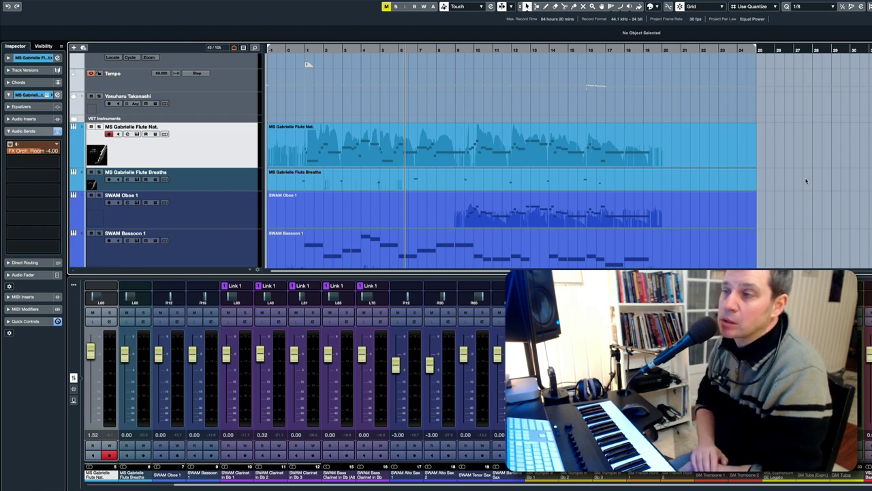
pyautogui.scroll(-10, 797, 149)
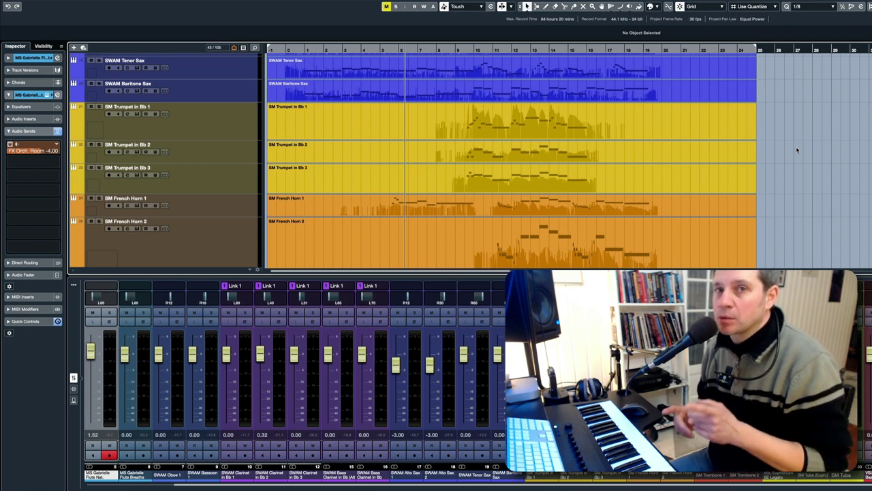
pyautogui.scroll(10, 800, 157)
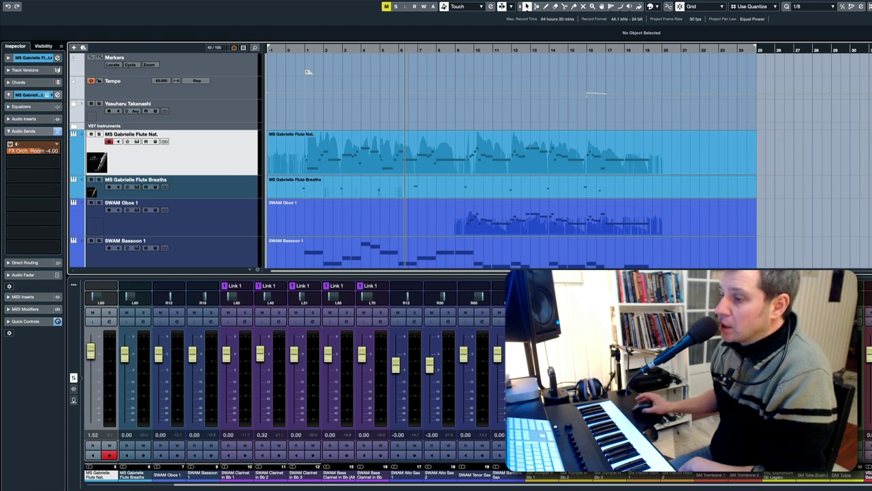
# Step: Switch to Vienna Ensemble Pro to examine the Gabrielle Flute patch in Kontakt, and return to the Cubase project
pyautogui.click(659, 489)
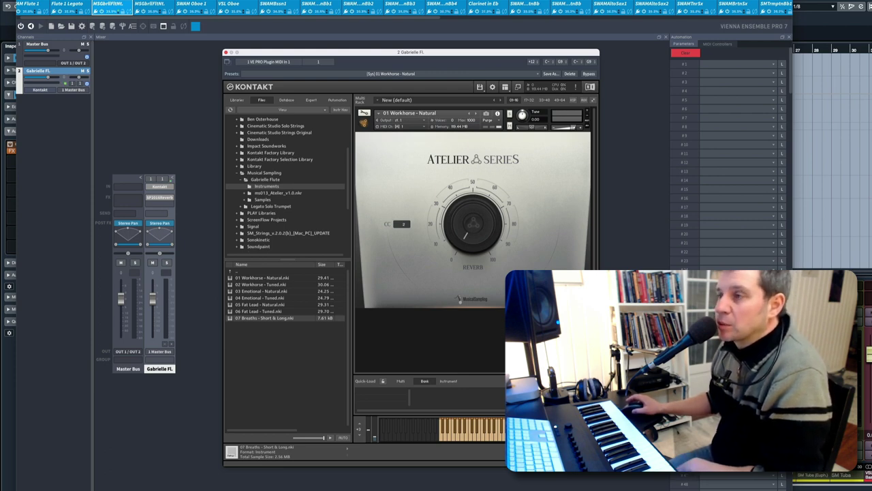
pyautogui.click(631, 253)
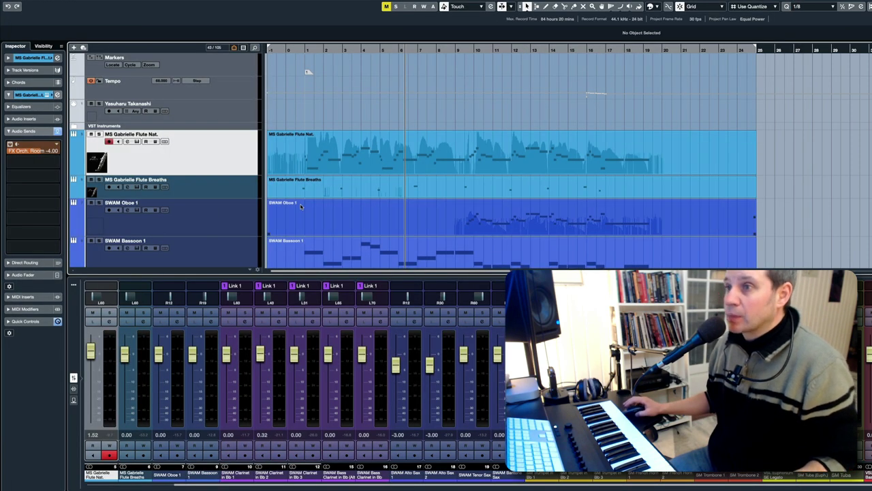
pyautogui.click(332, 188)
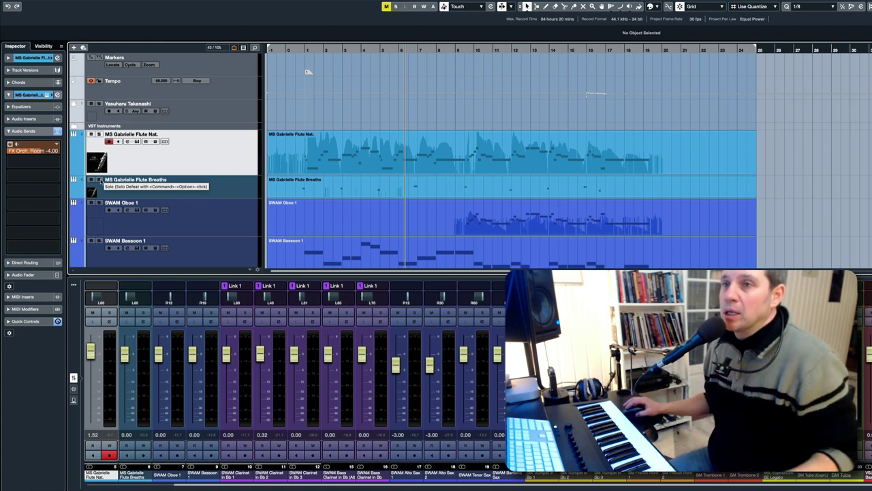
# Step: Audition the two MS Gabrielle Flute tracks in solo, starting just before bar 1, and clear the solos
pyautogui.click(100, 180)
pyautogui.click(100, 135)
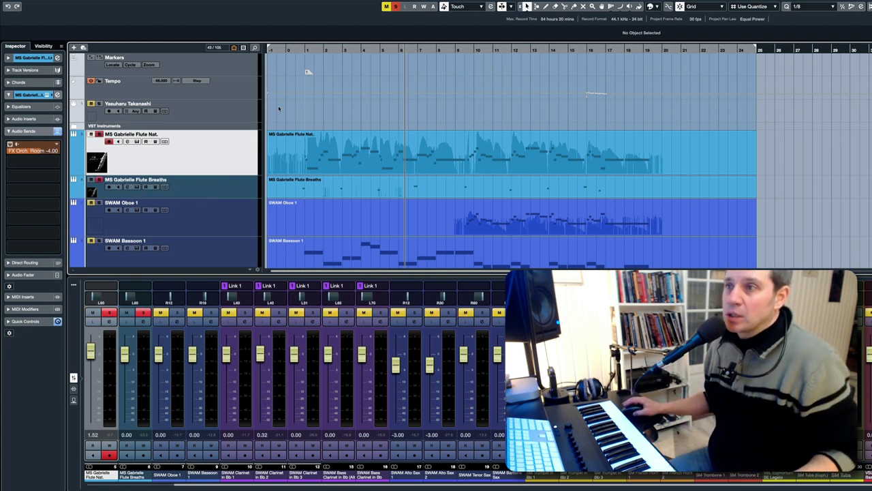
pyautogui.click(301, 49)
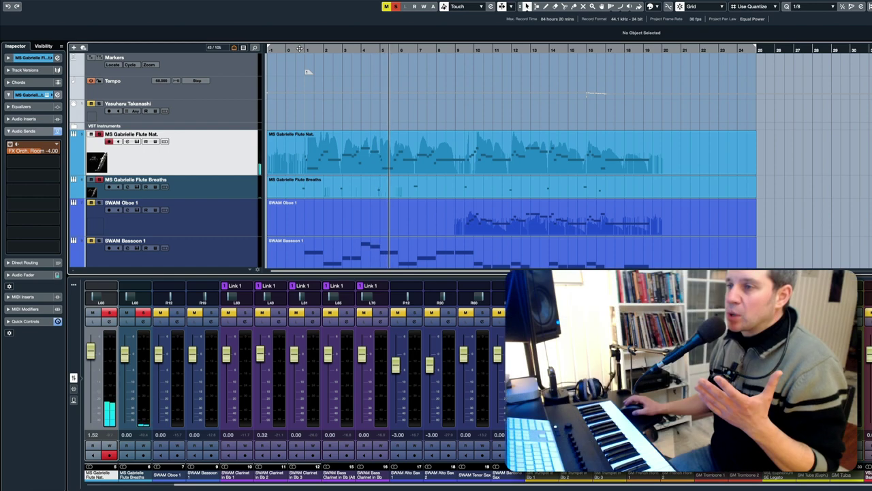
pyautogui.click(372, 51)
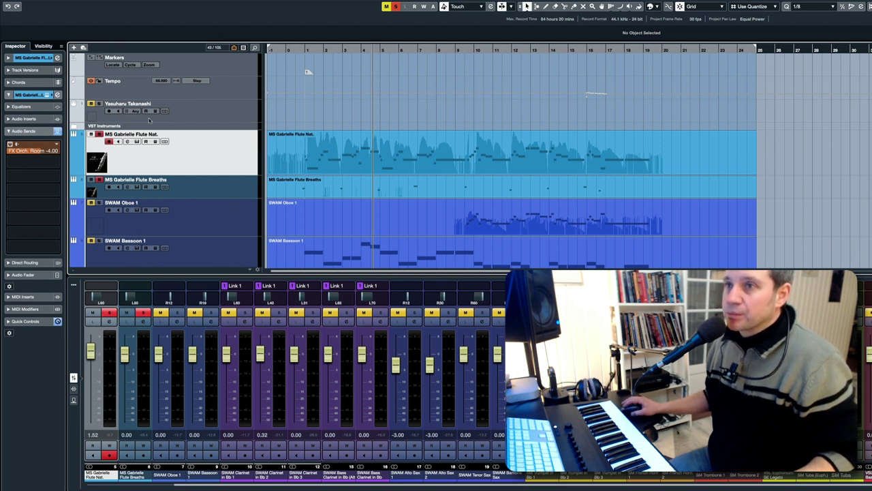
pyautogui.click(397, 6)
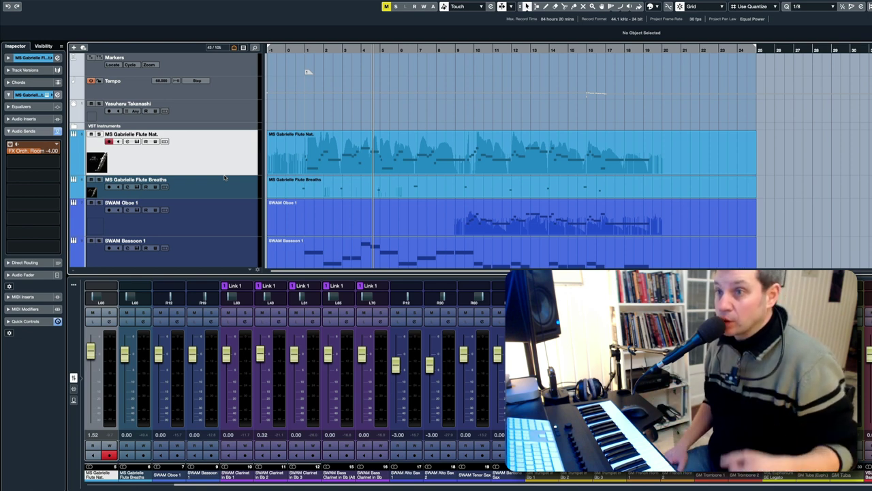
# Step: Select the SWAM Oboe 1 track
pyautogui.scroll(-1, 214, 201)
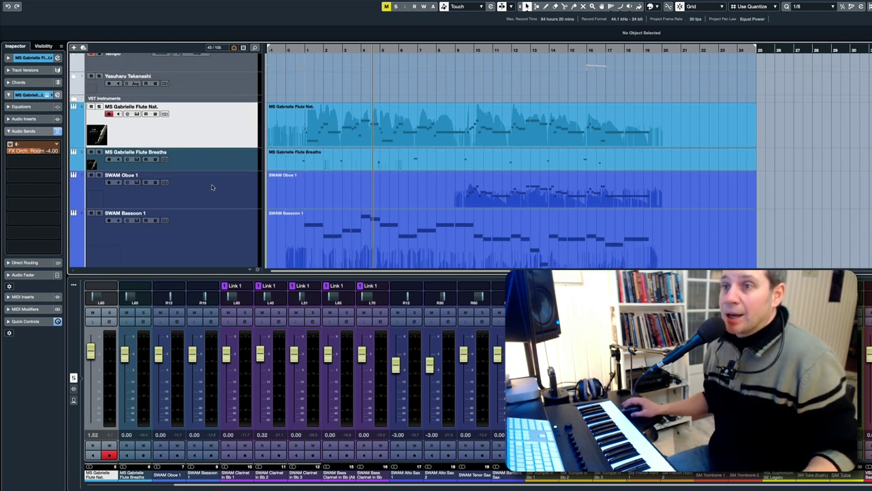
pyautogui.click(212, 187)
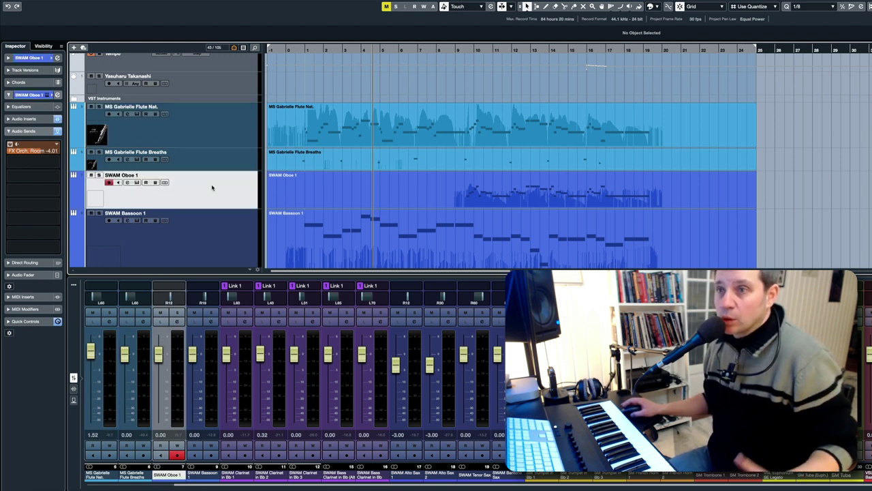
pyautogui.scroll(-1, 209, 182)
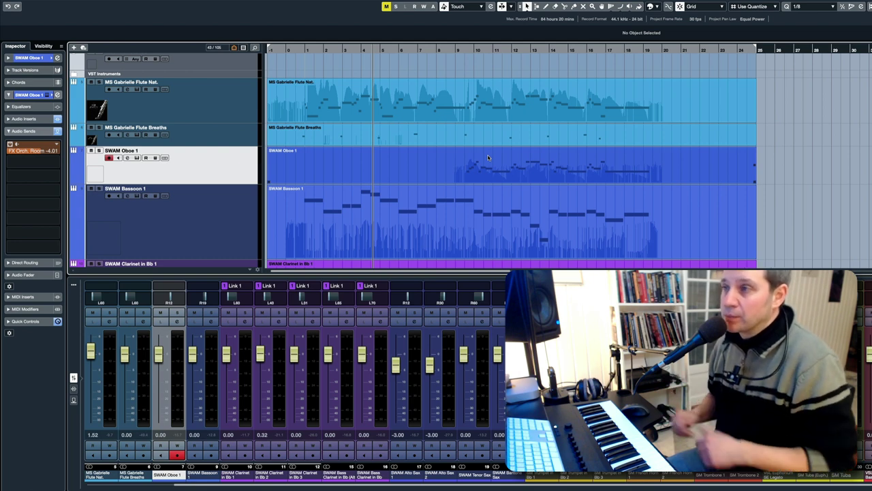
# Step: Audition SWAM Oboe 1 soloed together with both MS Gabrielle Flute tracks from bar 9, and turn their solos off
pyautogui.click(456, 50)
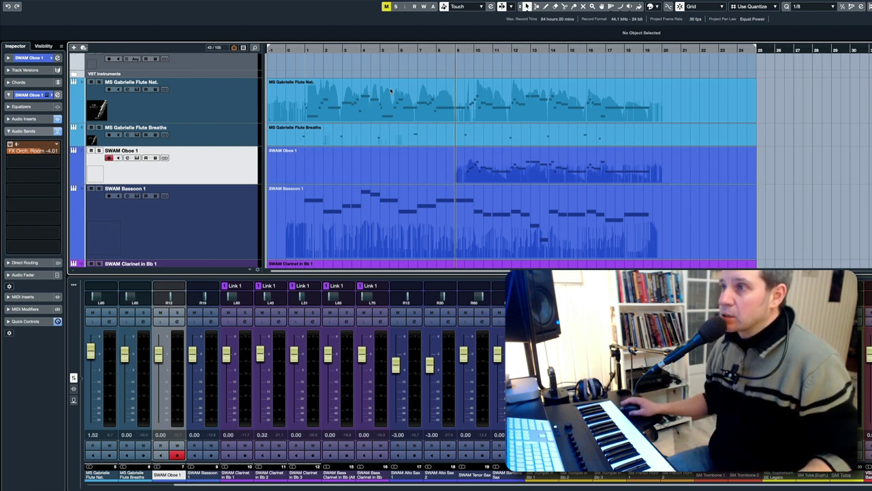
pyautogui.click(100, 150)
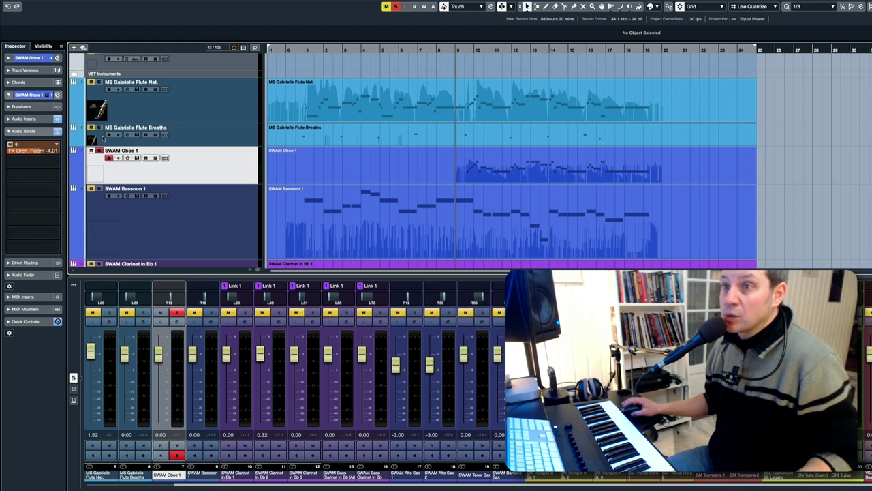
pyautogui.click(100, 127)
pyautogui.click(99, 82)
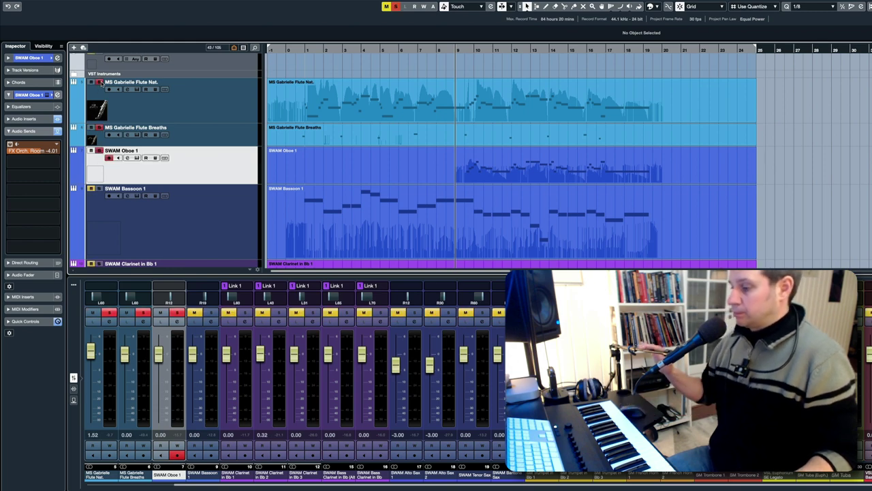
pyautogui.press('space')
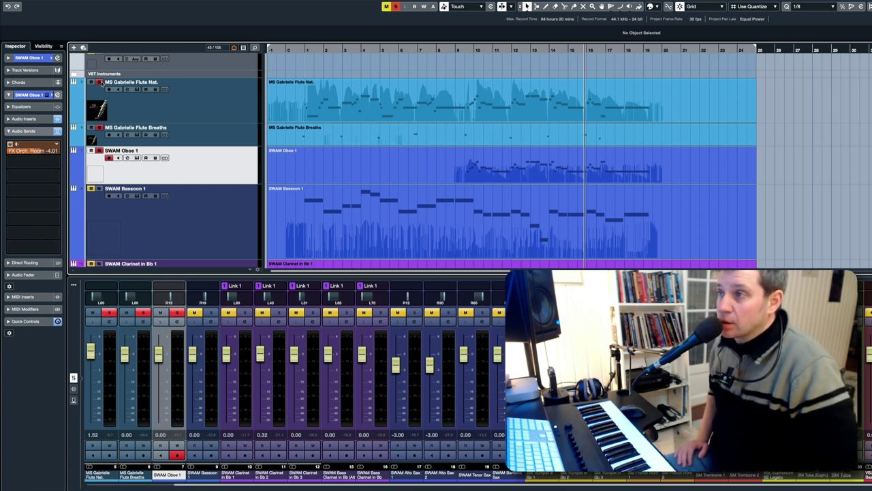
pyautogui.click(100, 82)
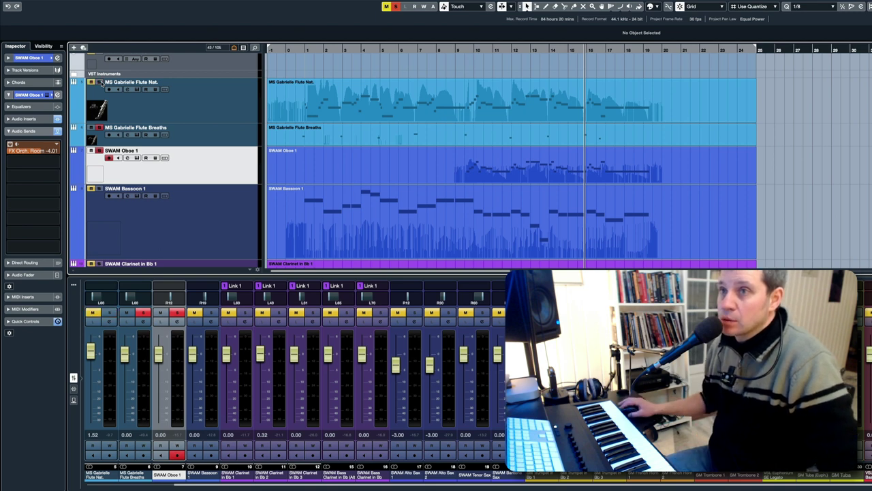
pyautogui.click(100, 127)
pyautogui.click(99, 151)
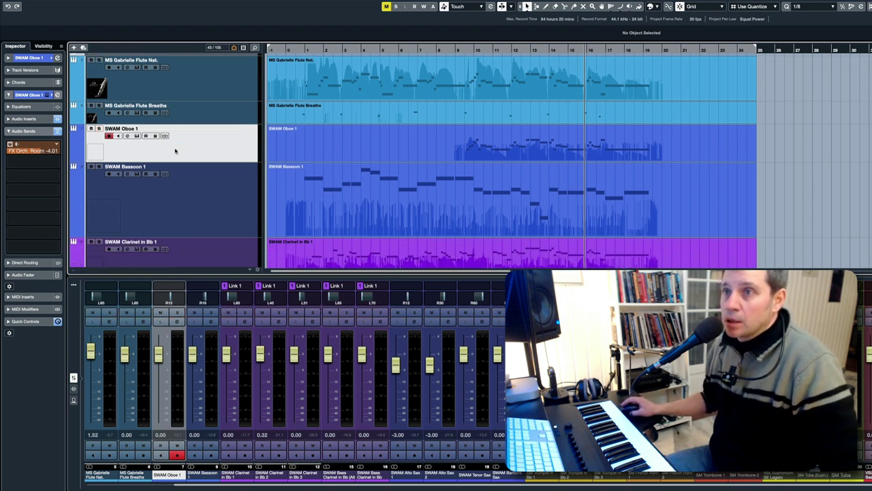
# Step: Go down the woodwinds, selecting the SWAM Bassoon 1 track and the SWAM Clarinet in Bb 1 track in turn
pyautogui.scroll(-2, 218, 168)
pyautogui.click(206, 174)
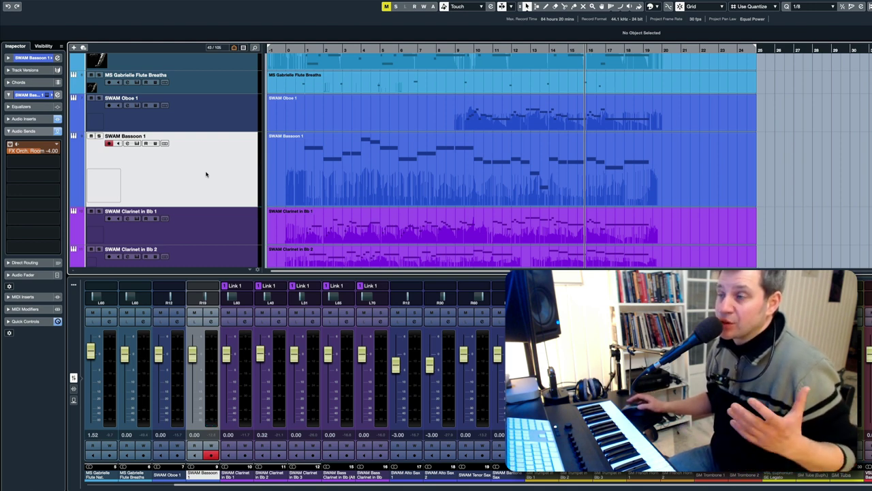
pyautogui.scroll(-3, 206, 174)
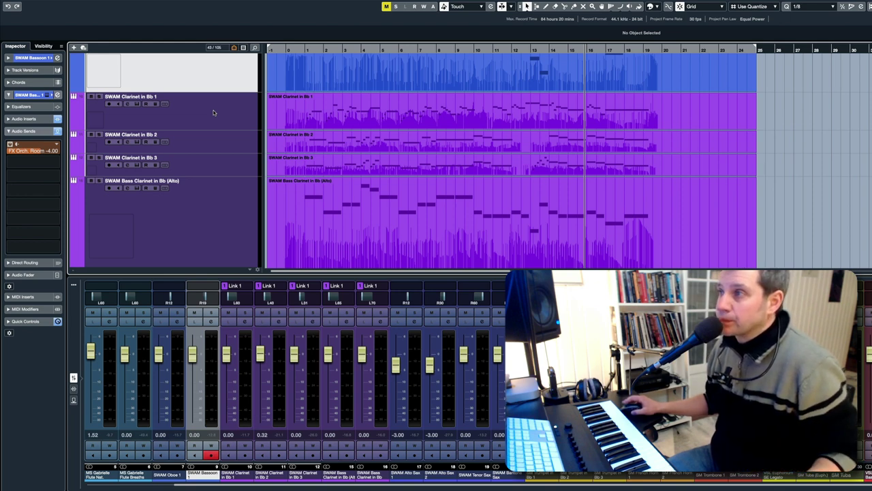
pyautogui.click(214, 113)
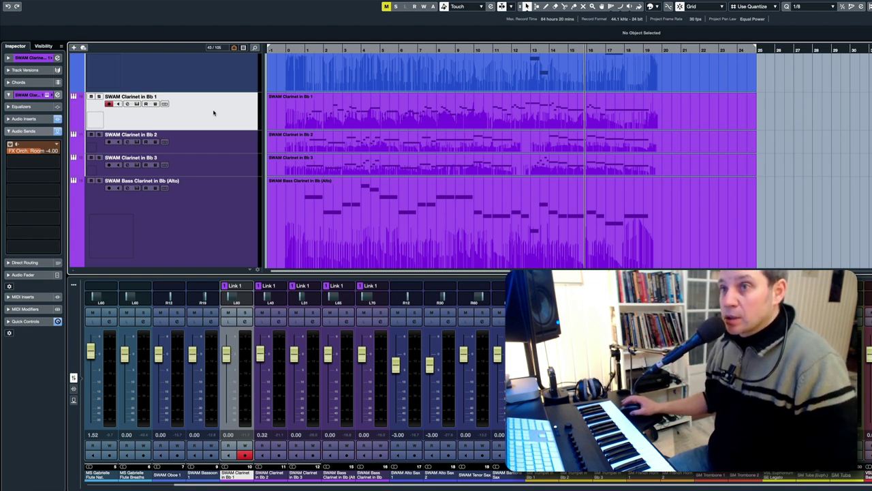
# Step: Inspect the bass clarinet tracks, selecting SWAM Bass Clarinet in Bb and SWAM Bass Clarinet in Bb (Alto) in turn
pyautogui.scroll(-3, 211, 116)
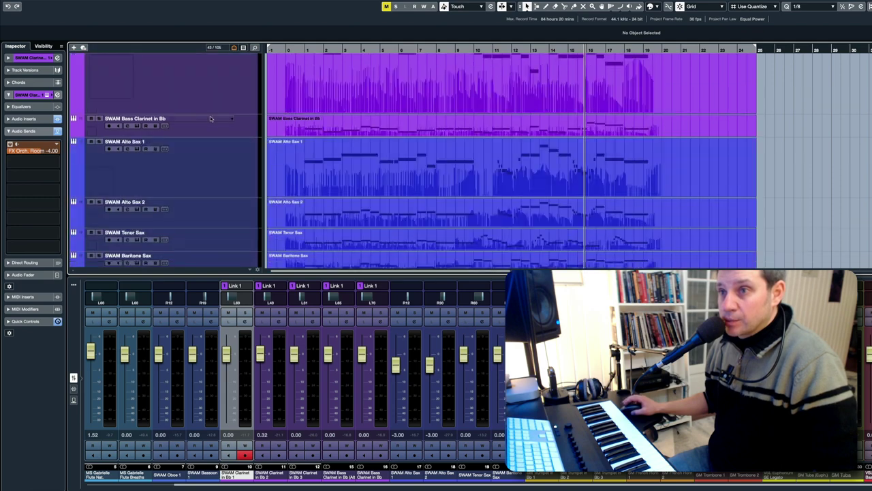
pyautogui.scroll(4, 212, 119)
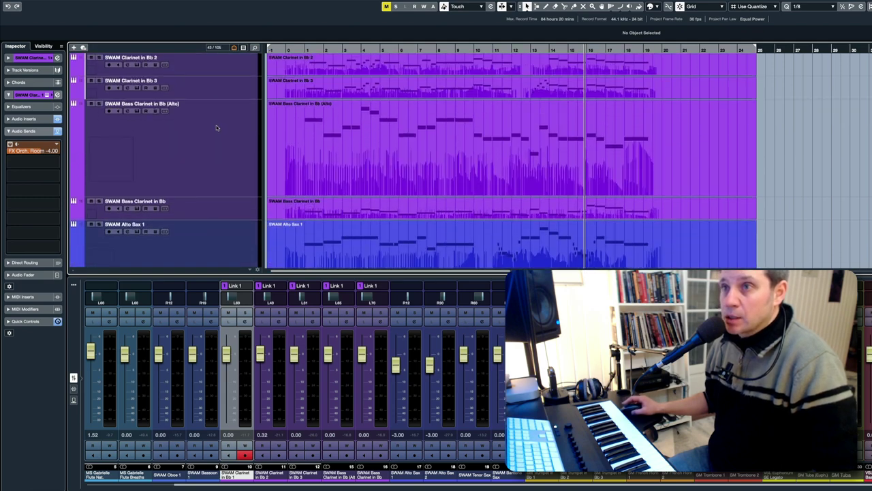
pyautogui.scroll(-1, 216, 129)
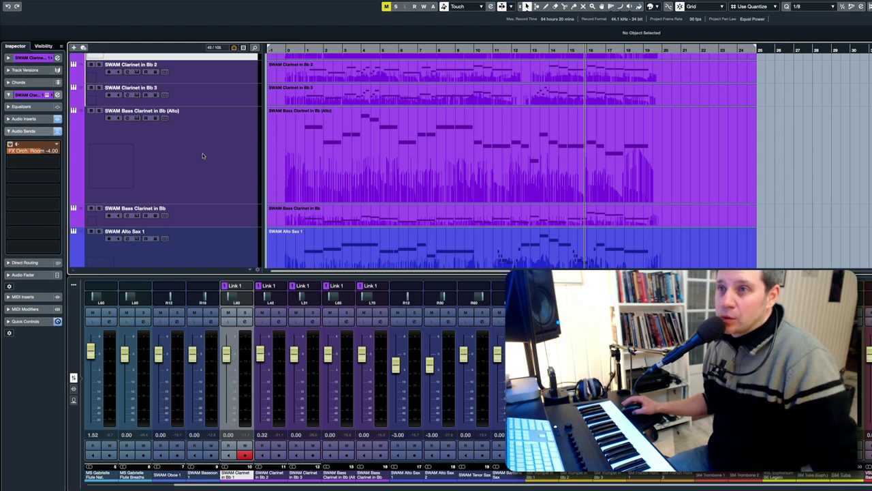
pyautogui.click(212, 218)
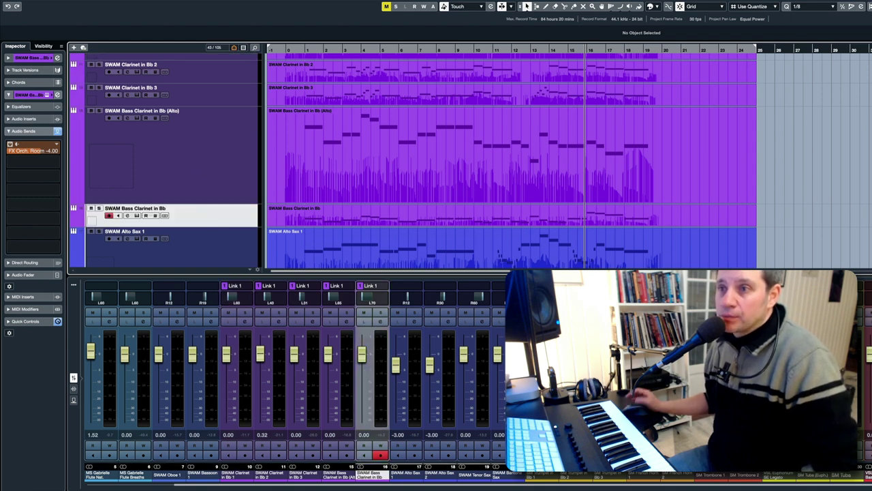
pyautogui.click(231, 172)
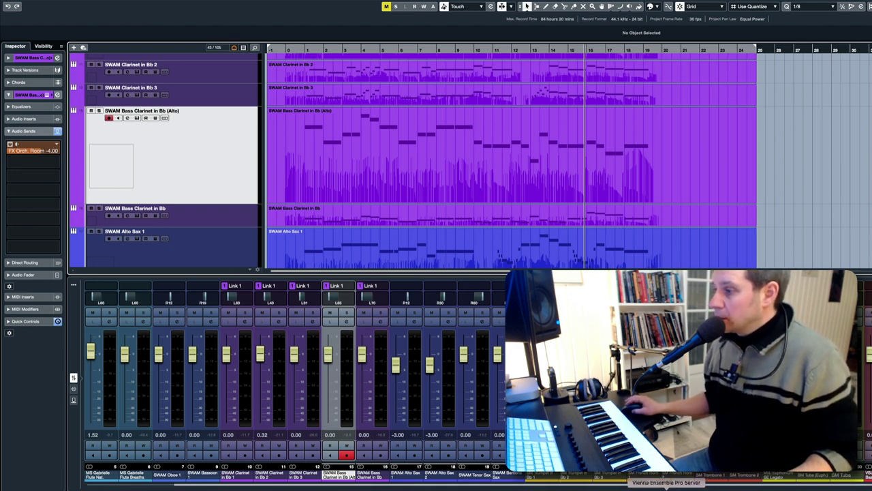
# Step: Switch to Vienna Ensemble Pro Server, close the Gabrielle flute's Kontakt window, and view the SWAM Clarinet 4 plugin from the clarinet instances
pyautogui.click(667, 489)
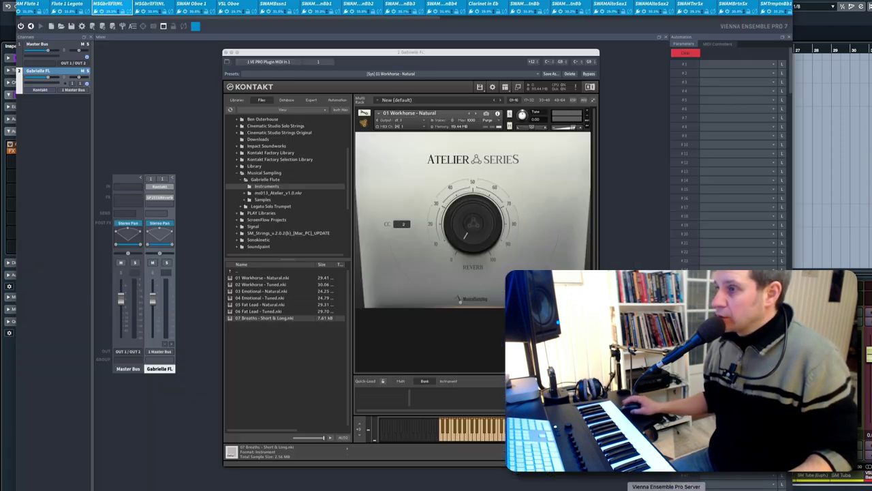
pyautogui.click(227, 52)
pyautogui.click(398, 4)
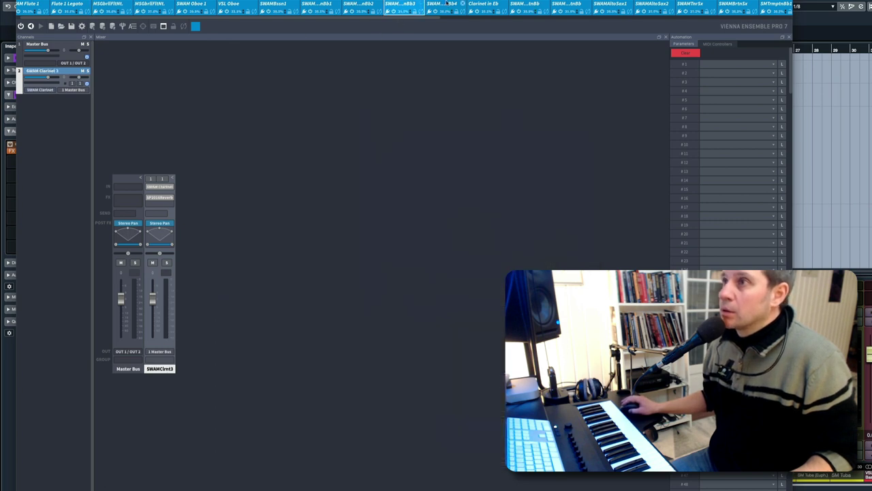
pyautogui.click(444, 4)
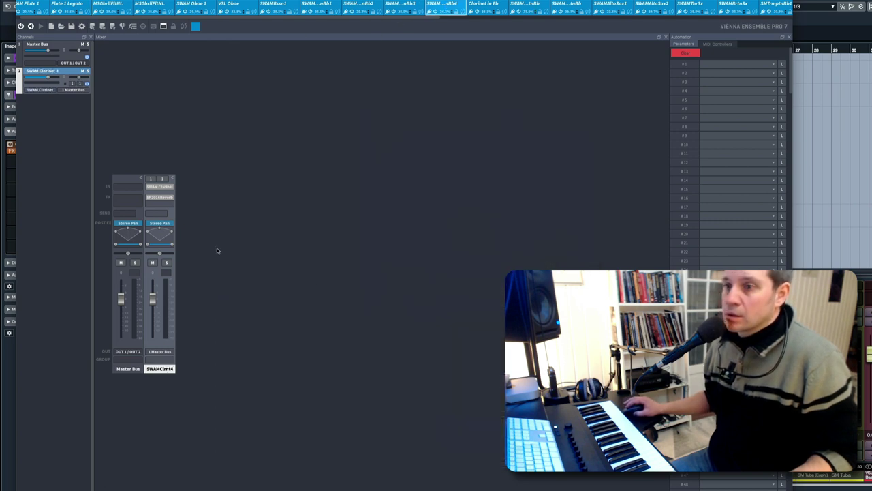
pyautogui.doubleClick(163, 188)
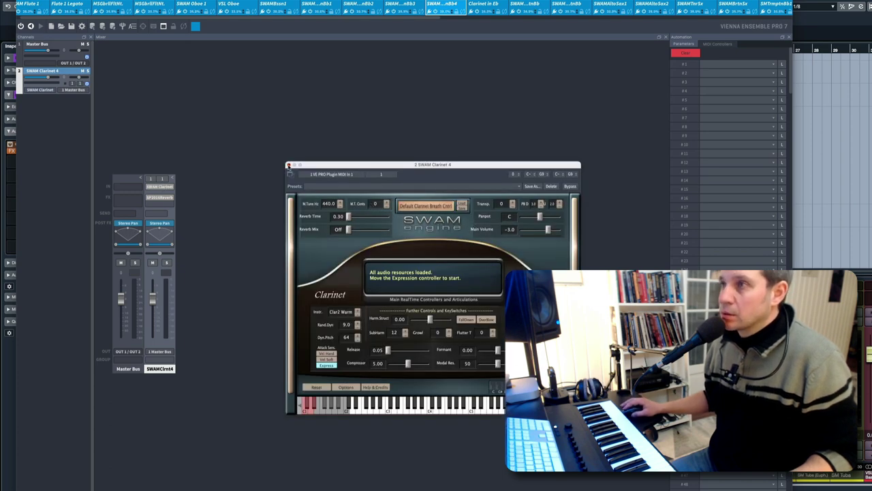
pyautogui.click(288, 165)
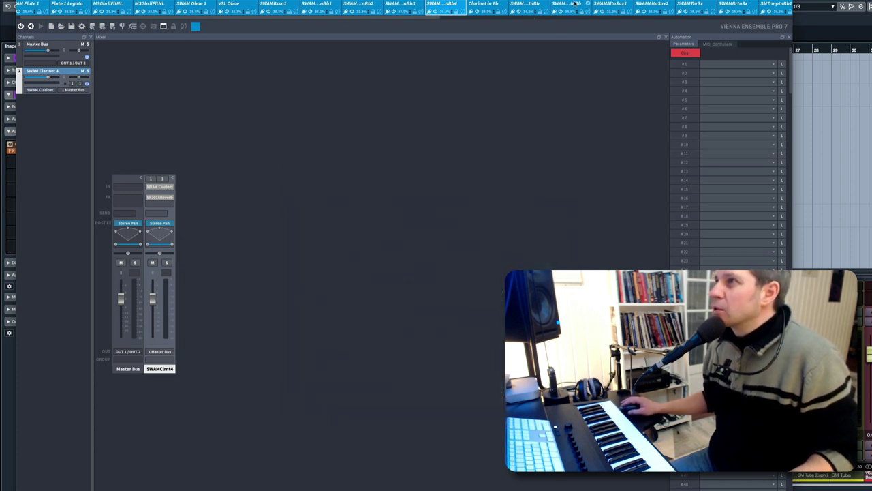
# Step: Open the SWAM Bass Clarinet 1 plugin, show its Clar1 Bright instrument model, return it to Clar0 Flat, and close the plugin window
pyautogui.click(574, 5)
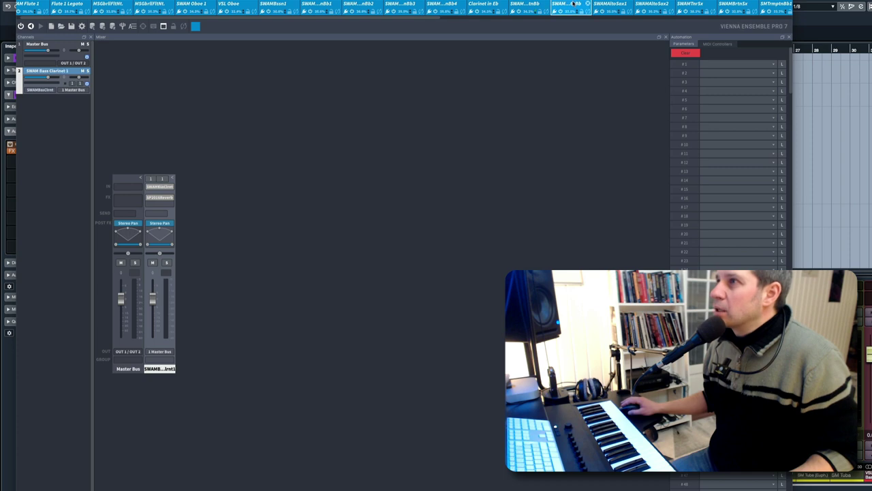
pyautogui.click(161, 187)
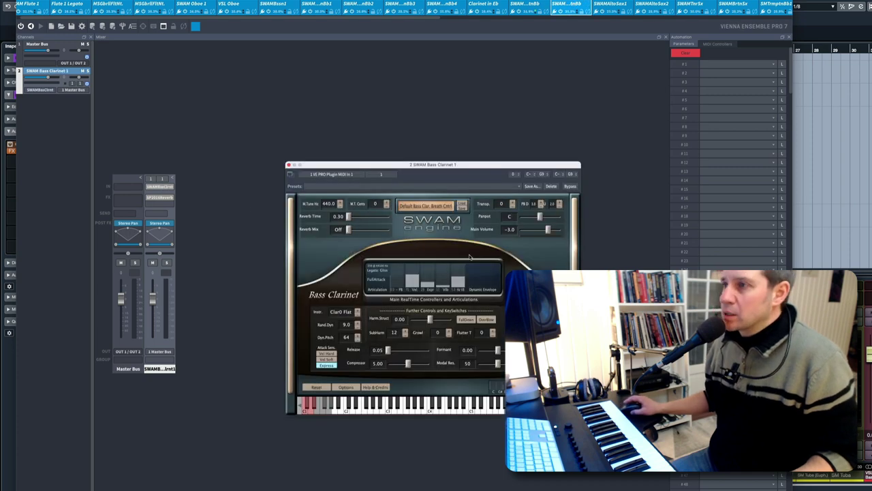
pyautogui.click(357, 312)
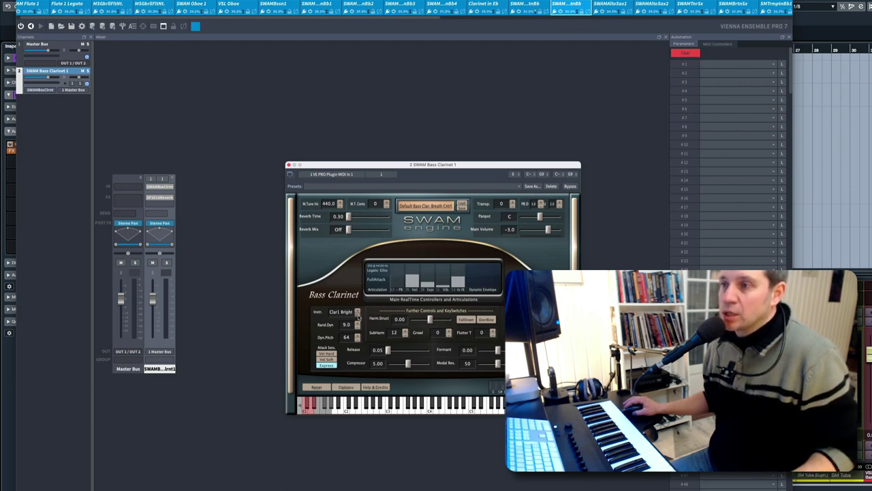
pyautogui.click(358, 316)
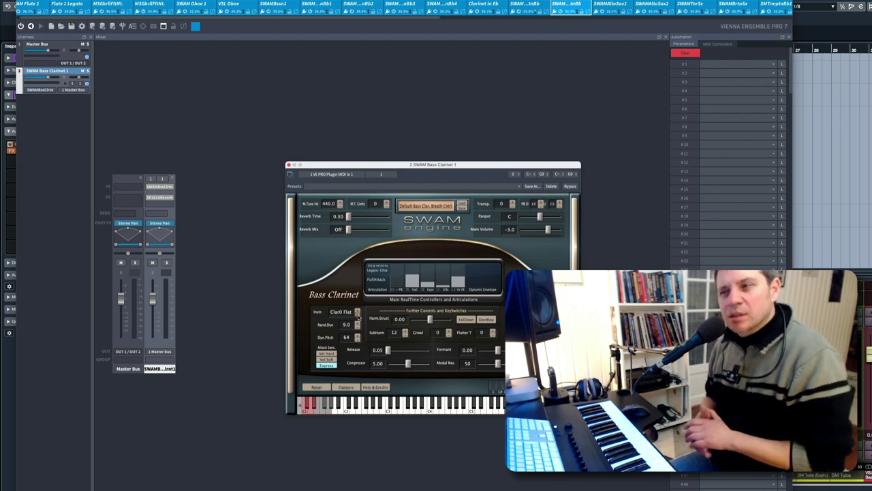
pyautogui.click(289, 165)
# Step: Return to Cubase and go through the saxophones, selecting SWAM Alto Sax 1, SWAM Tenor Sax and SWAM Baritone Sax in turn
pyautogui.press('super+Tab')
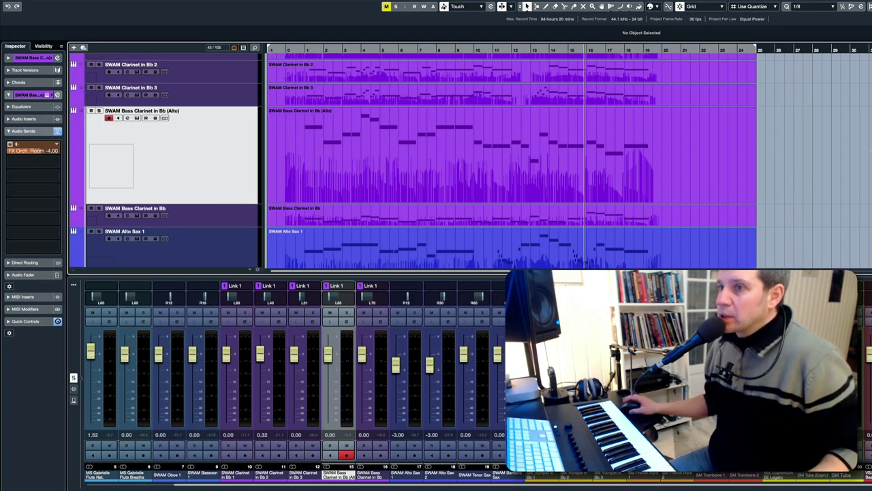
pyautogui.scroll(-2, 216, 177)
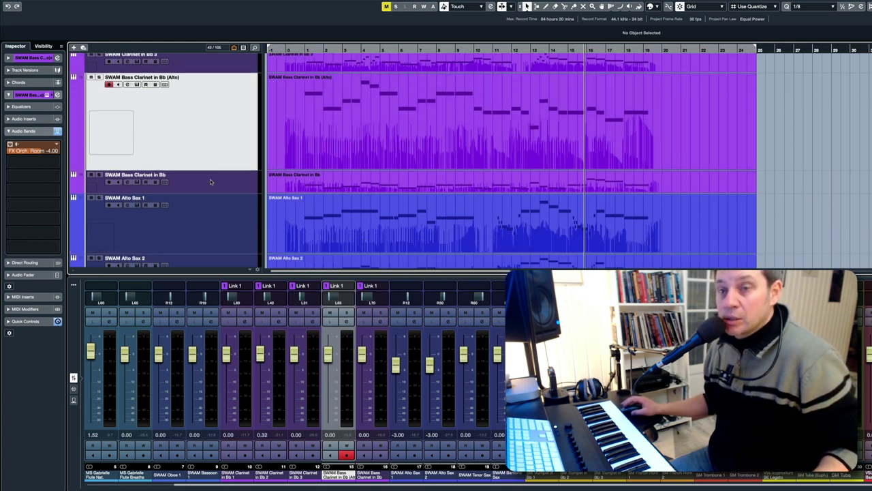
pyautogui.scroll(-10, 210, 179)
pyautogui.scroll(10, 208, 175)
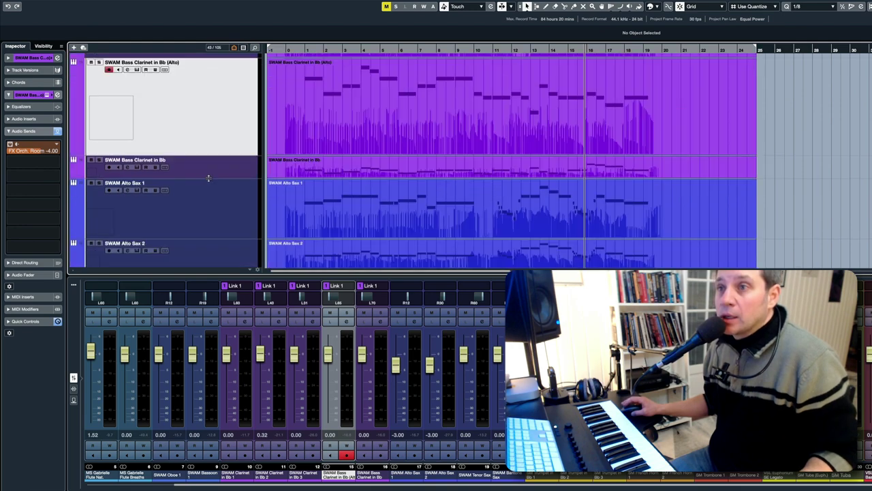
pyautogui.scroll(-2, 202, 192)
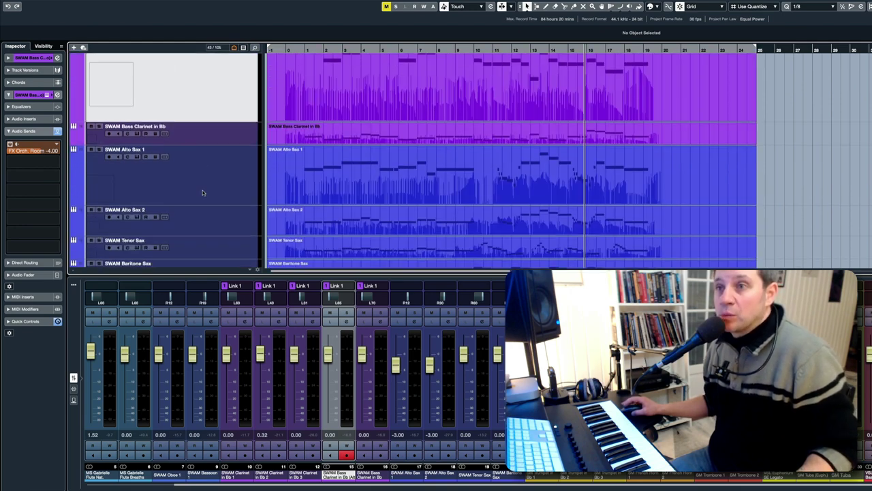
pyautogui.scroll(-2, 202, 192)
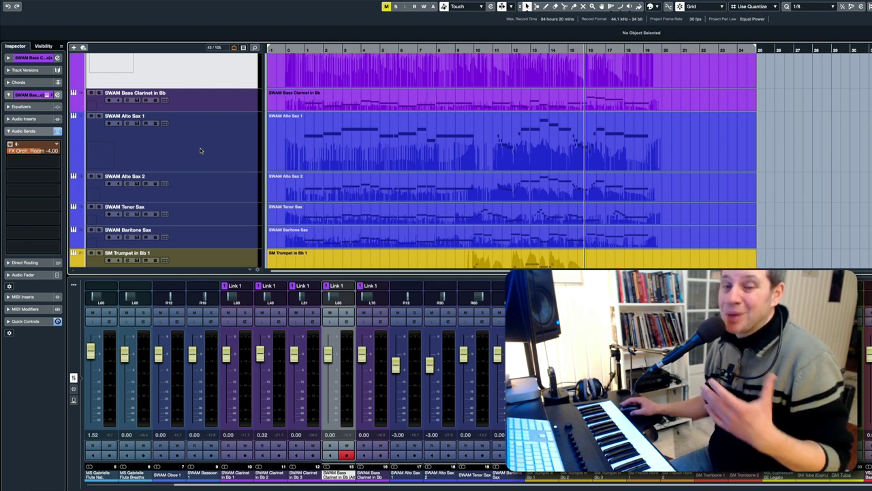
pyautogui.click(212, 157)
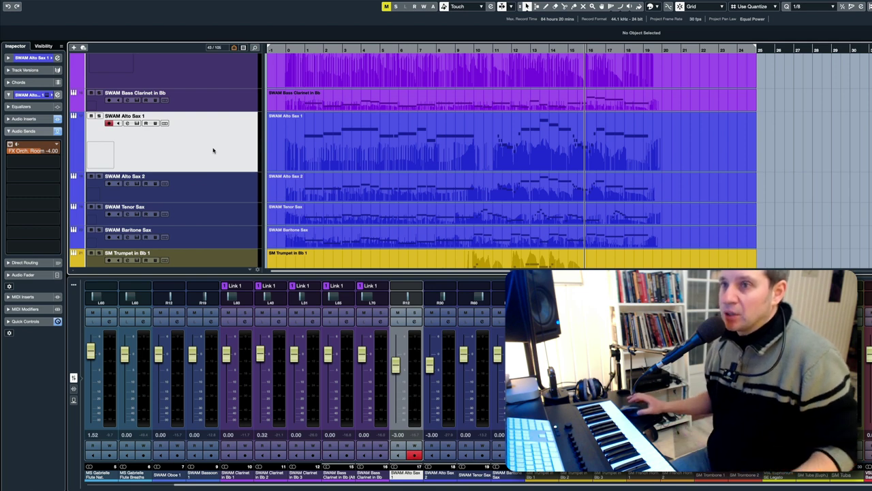
pyautogui.click(226, 219)
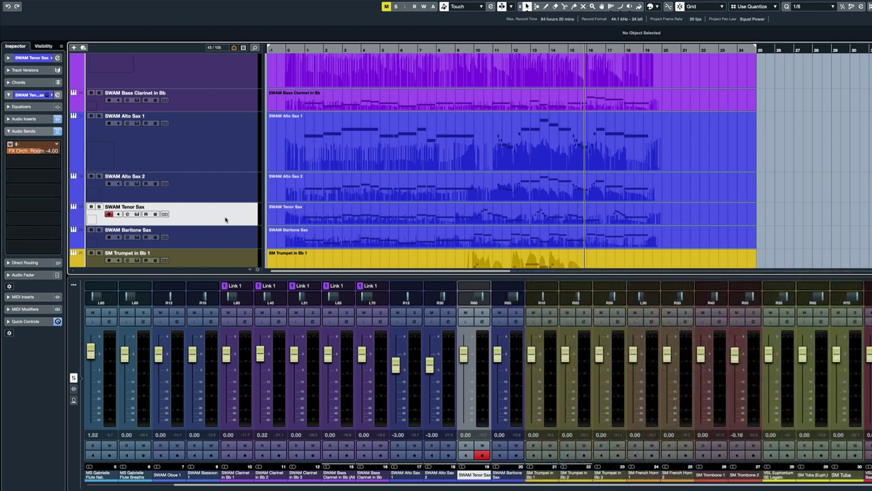
pyautogui.click(235, 238)
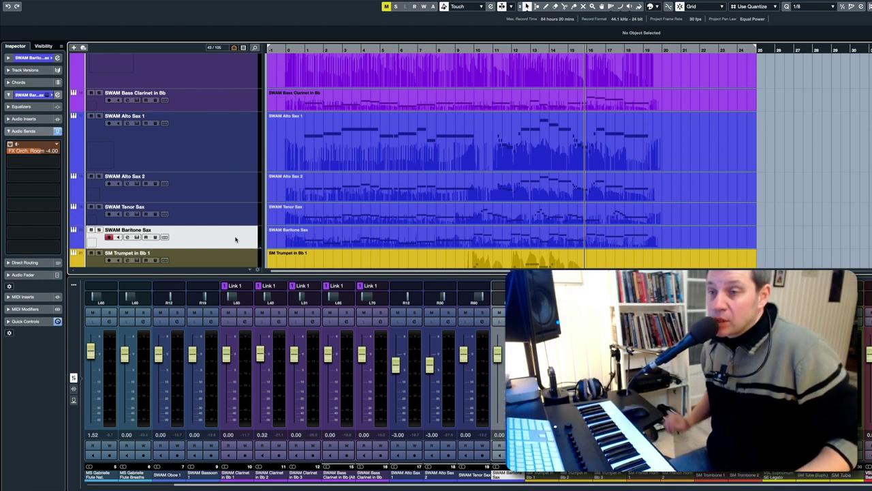
# Step: Move on to the brass section and select the SM Trumpet in Bb 1 track
pyautogui.scroll(-3, 238, 235)
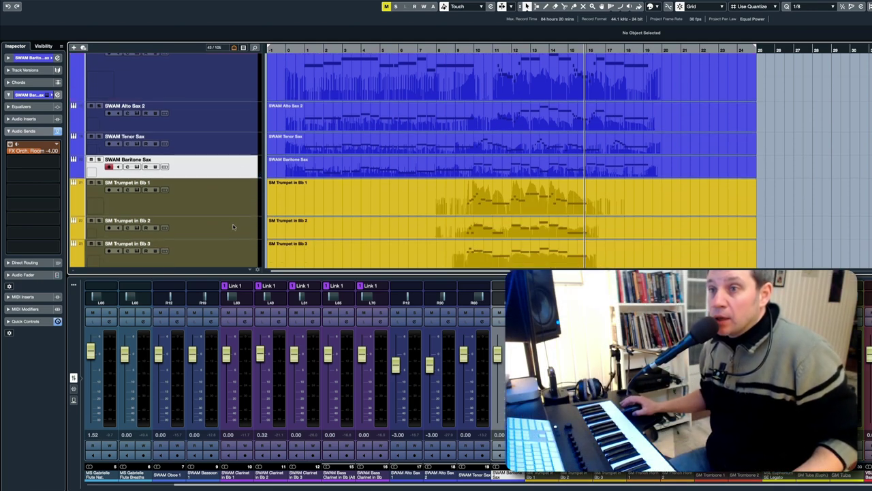
pyautogui.scroll(1, 231, 224)
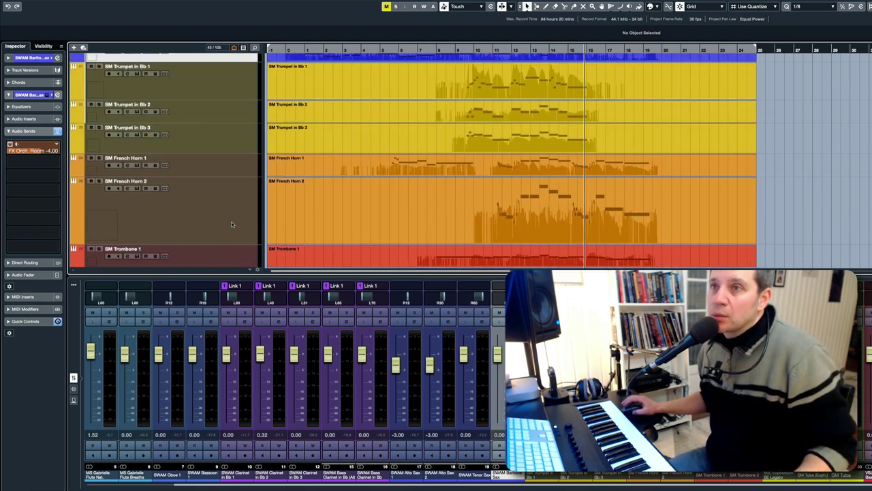
pyautogui.click(223, 81)
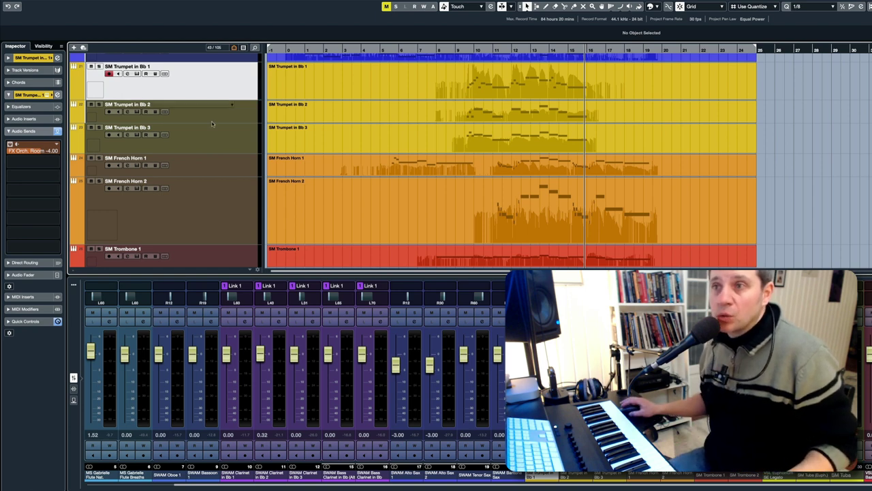
# Step: Look over the trumpet, horn, trombone, euphonium and tuba tracks, and select the SM French Horn 1 track
pyautogui.scroll(-2, 212, 202)
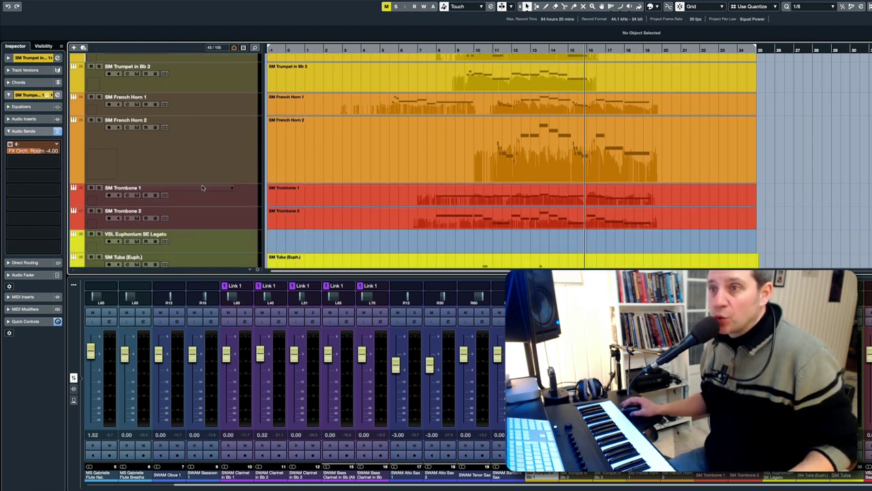
pyautogui.scroll(-1, 204, 189)
pyautogui.scroll(-1, 209, 196)
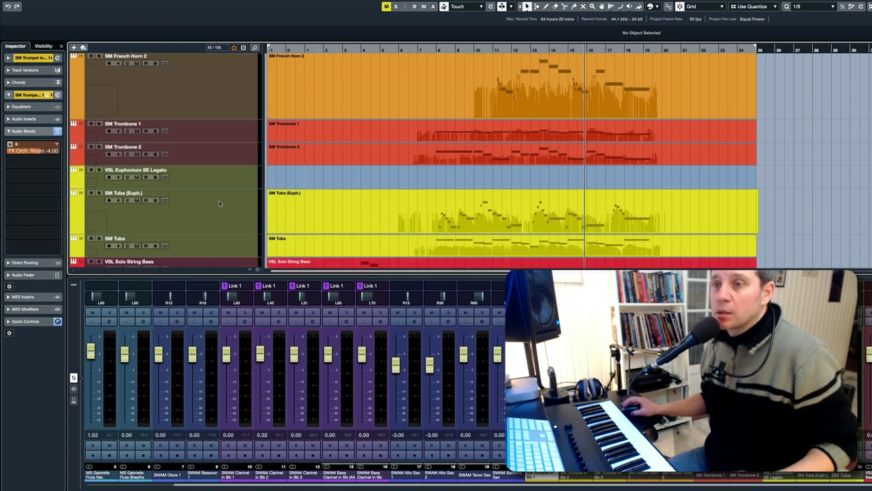
pyautogui.scroll(-1, 219, 203)
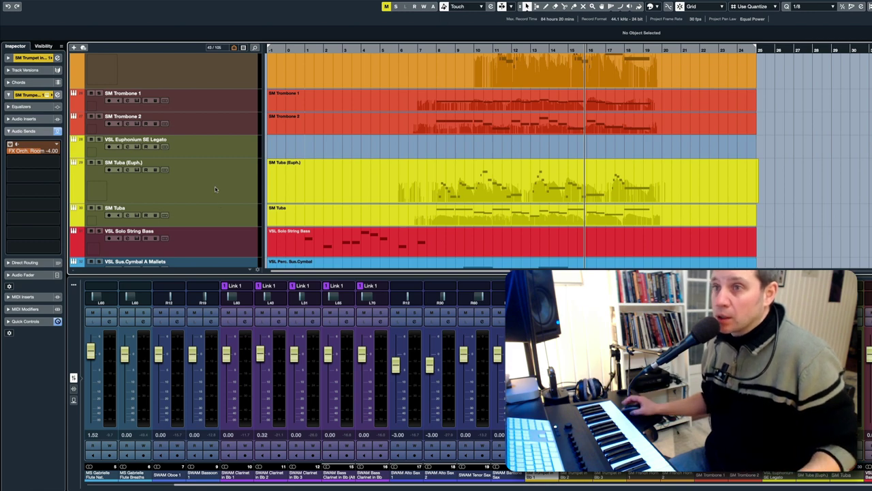
pyautogui.scroll(2, 216, 191)
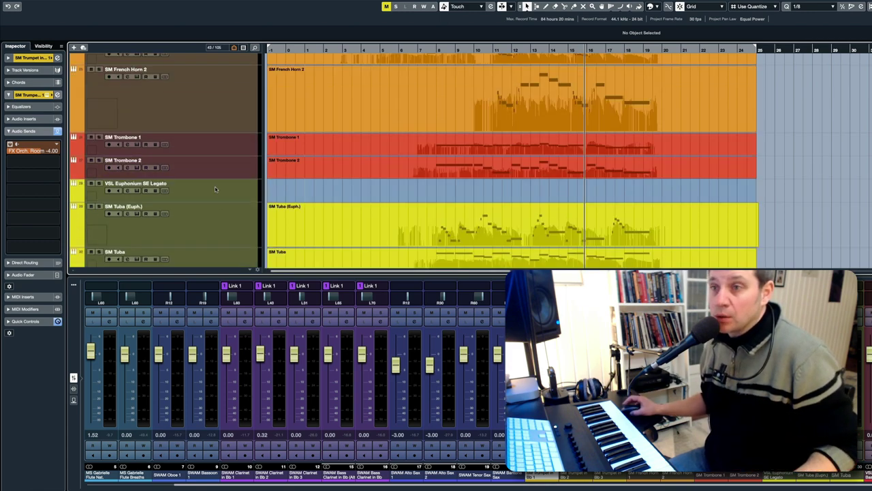
pyautogui.scroll(5, 216, 197)
pyautogui.scroll(-1, 216, 197)
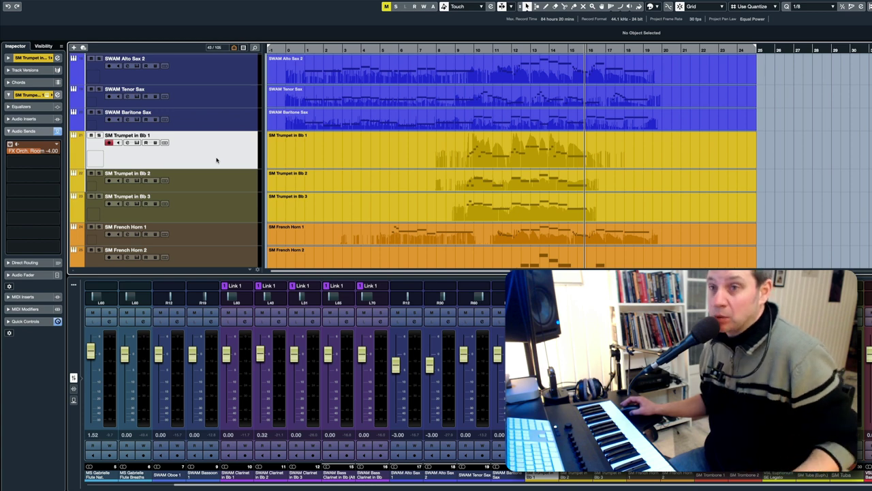
pyautogui.scroll(-5, 217, 160)
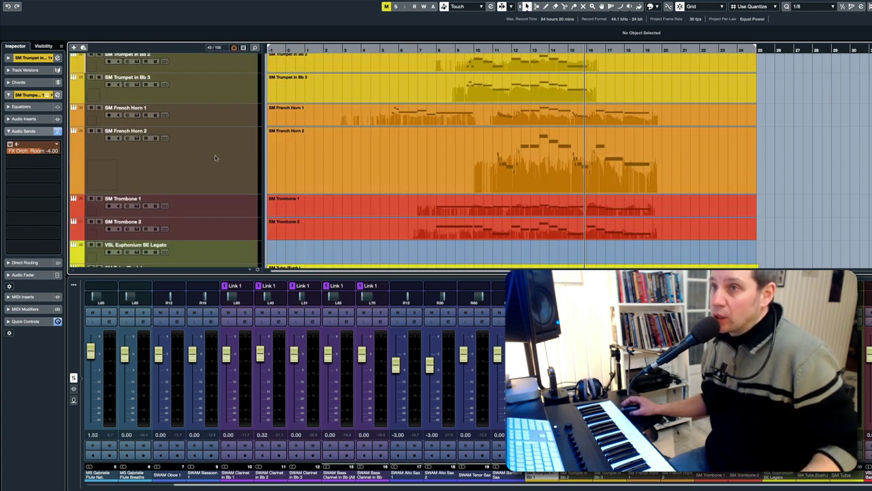
pyautogui.click(213, 121)
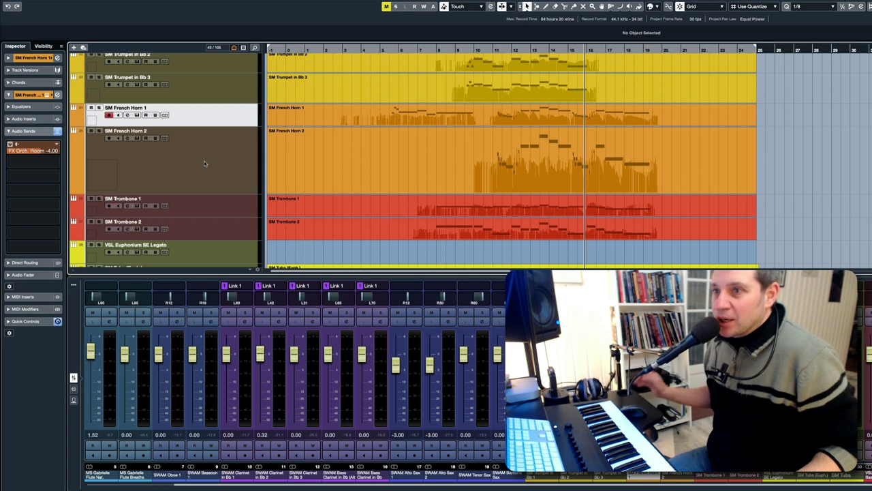
# Step: Compare the low brass tracks, selecting VSL Euphonium SE Legato and SM Tuba in between selections of SM Tuba (Euph.)
pyautogui.scroll(-2, 214, 175)
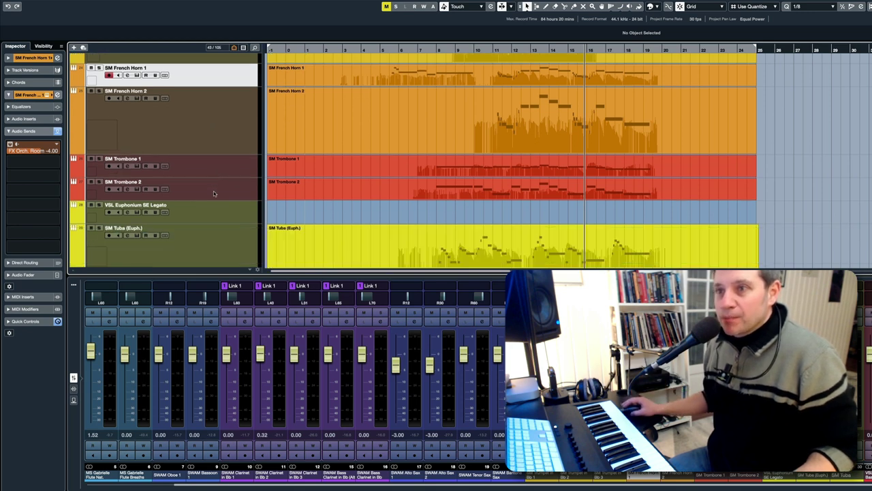
pyautogui.scroll(-7, 213, 194)
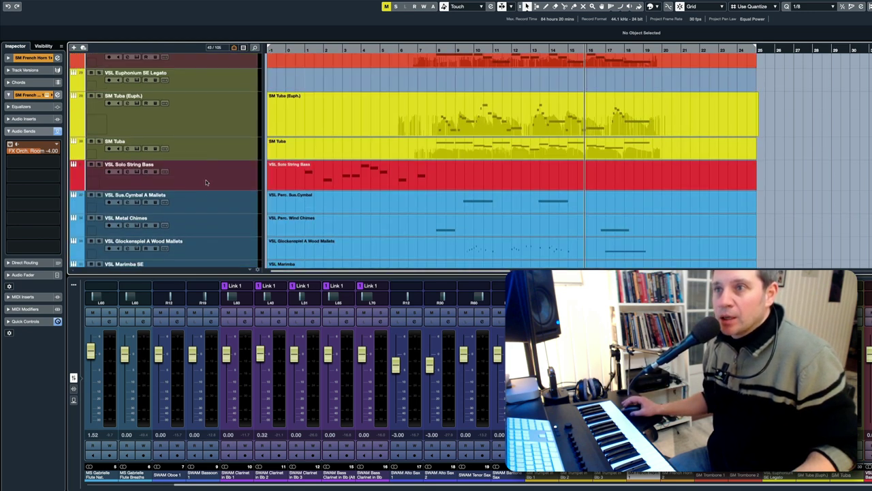
pyautogui.click(204, 120)
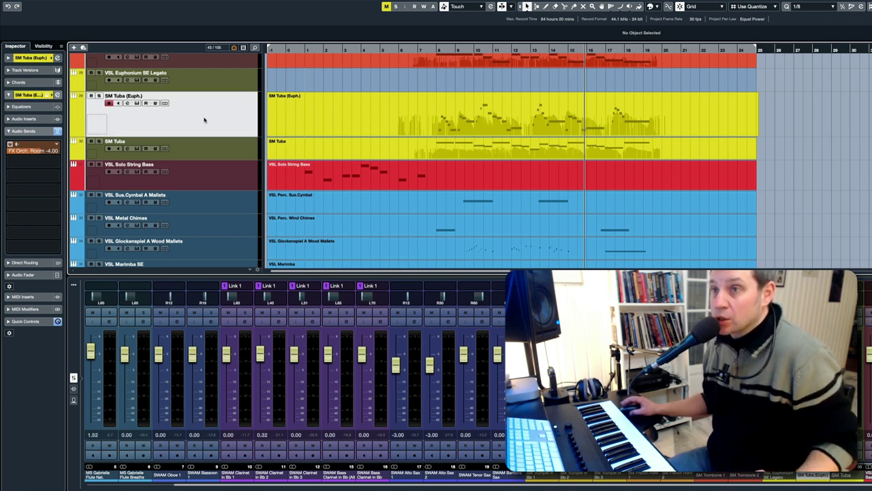
pyautogui.click(199, 83)
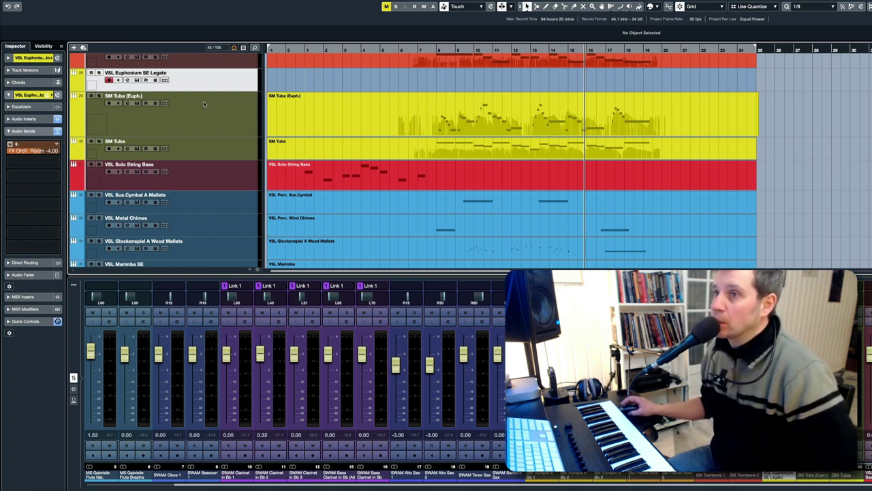
pyautogui.click(220, 117)
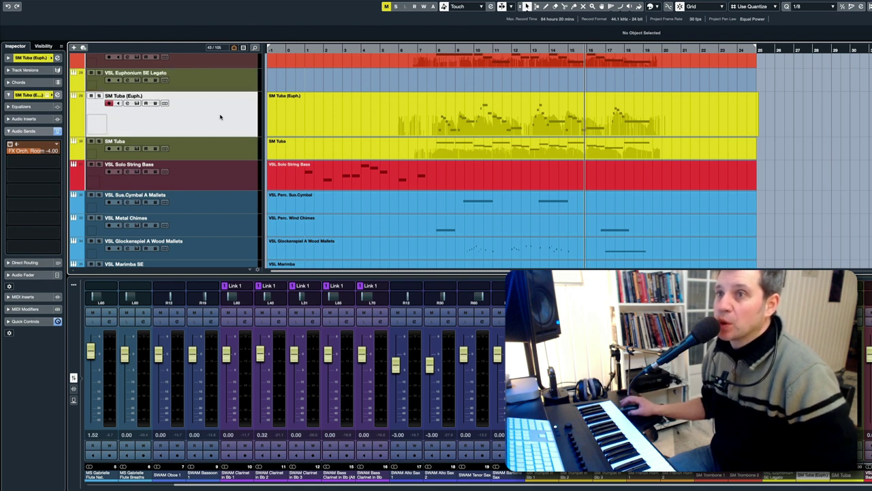
pyautogui.click(212, 151)
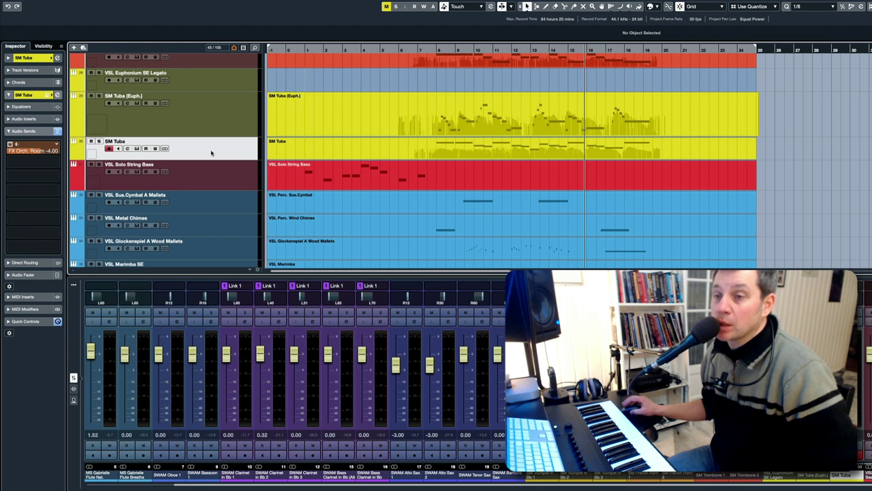
pyautogui.click(208, 119)
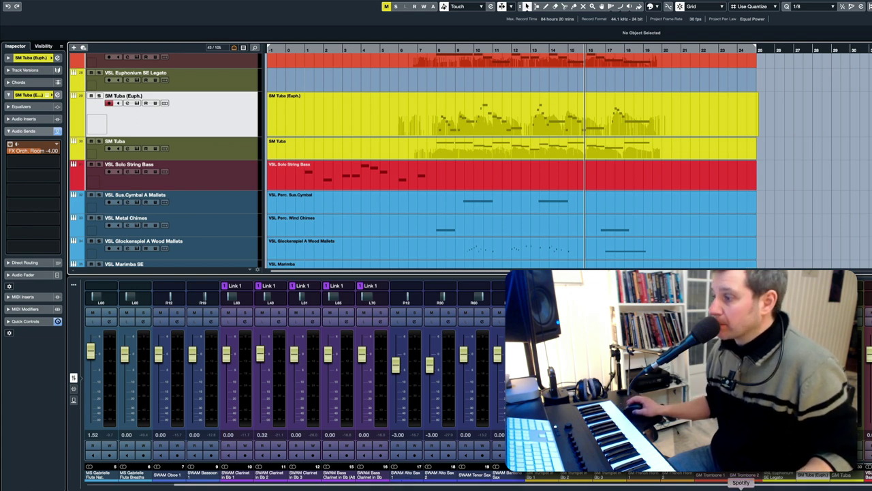
# Step: Switch to Vienna Ensemble Pro and open the SMTuba(Euph.) instance to show its Kontakt instrument, Tuba v.3
pyautogui.click(667, 489)
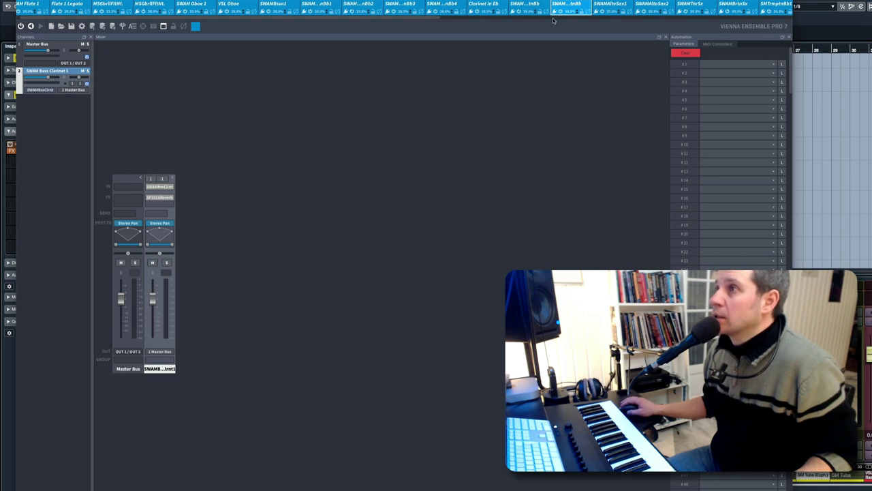
pyautogui.hscroll(10, 431, 20)
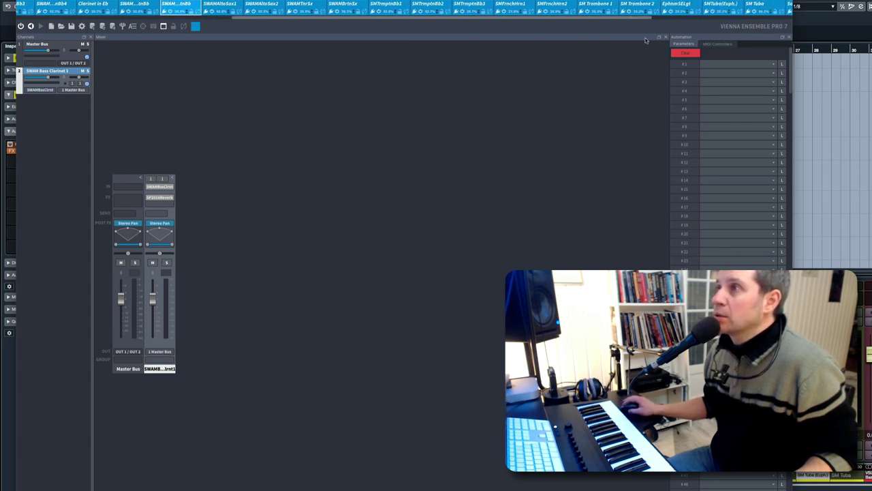
pyautogui.hscroll(3, 614, 7)
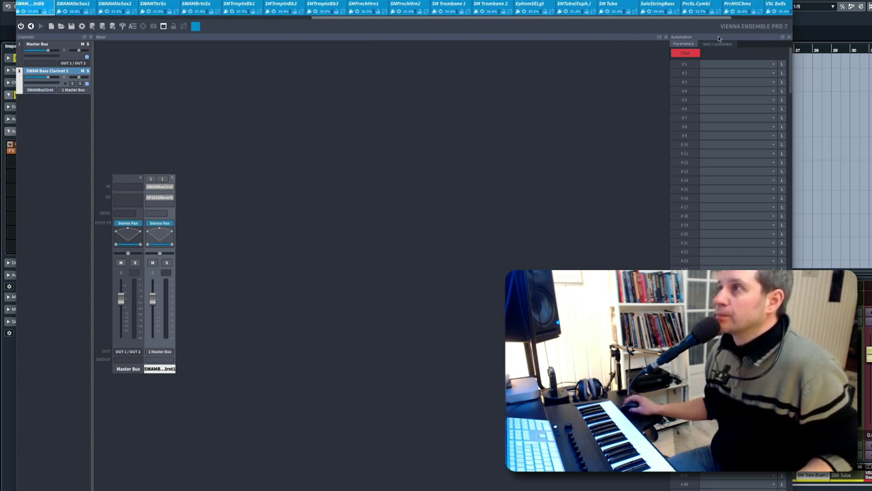
pyautogui.click(578, 5)
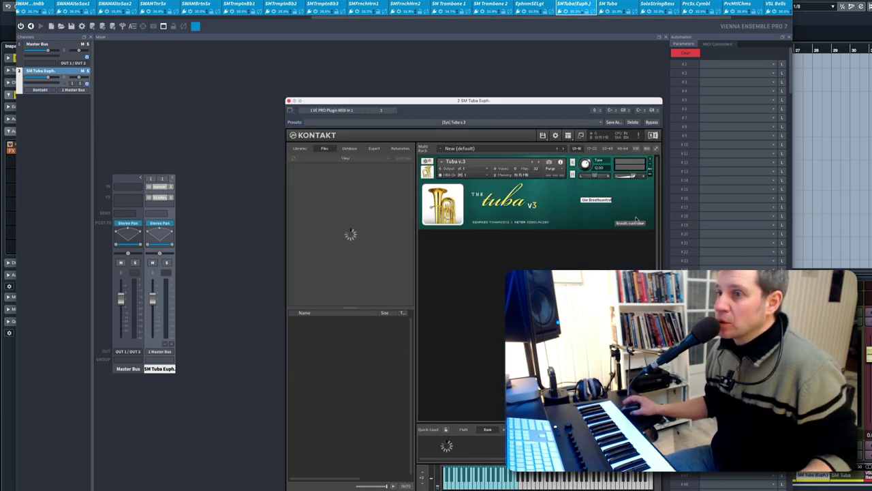
pyautogui.moveTo(518, 104); pyautogui.dragTo(461, 67)
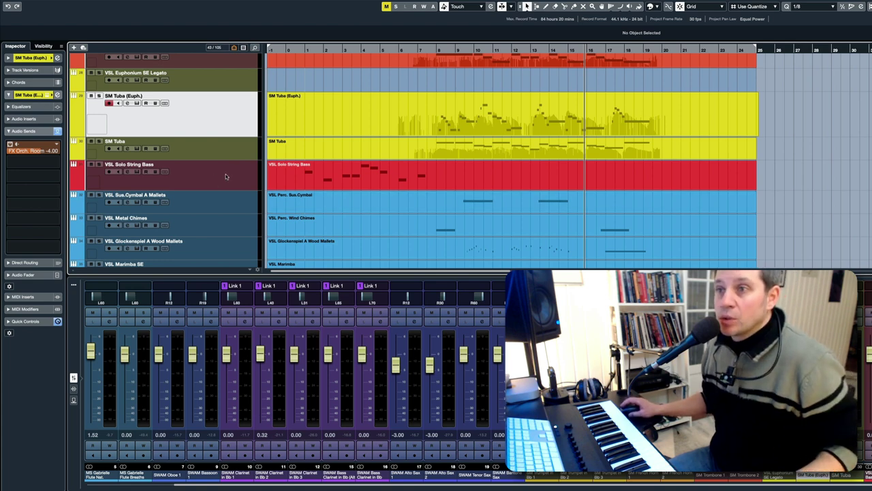
# Step: Solo the brass tracks from SM Tuba up to SM Trumpet in Bb 1 in Cubase, leaving out VSL Euphonium SE Legato
pyautogui.scroll(2, 226, 176)
pyautogui.click(99, 179)
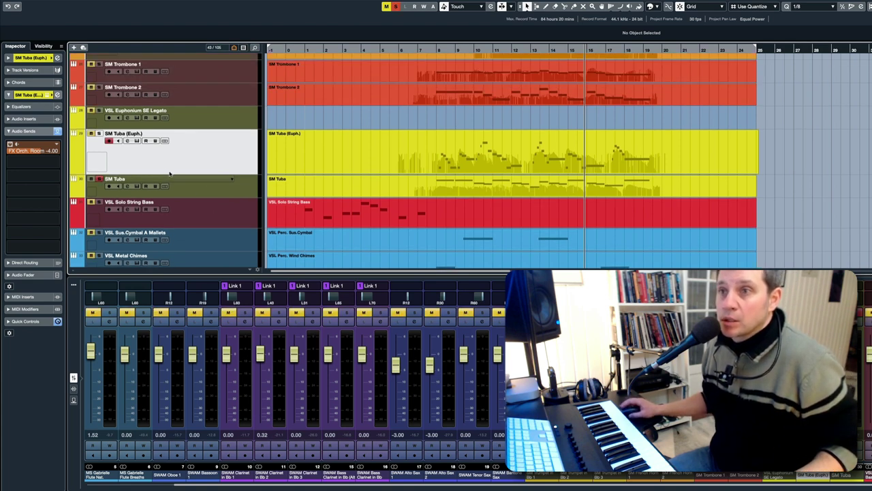
pyautogui.scroll(2, 222, 163)
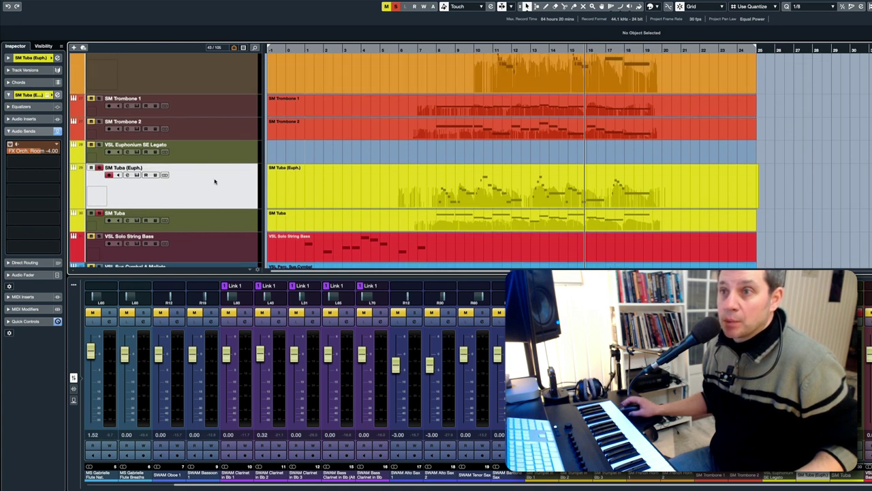
pyautogui.scroll(2, 101, 144)
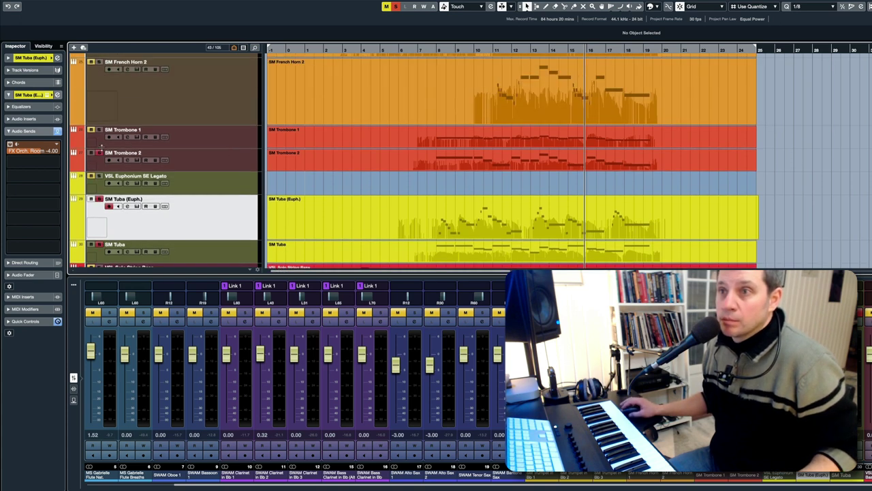
pyautogui.scroll(2, 179, 159)
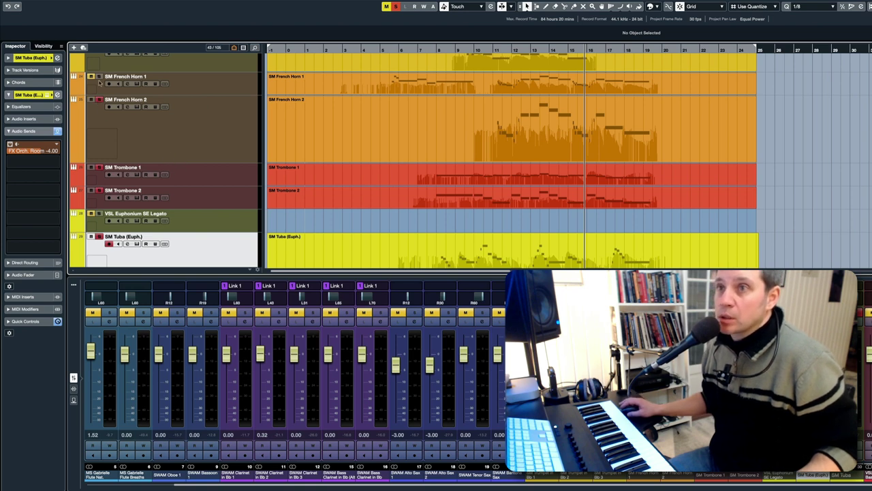
pyautogui.scroll(4, 149, 122)
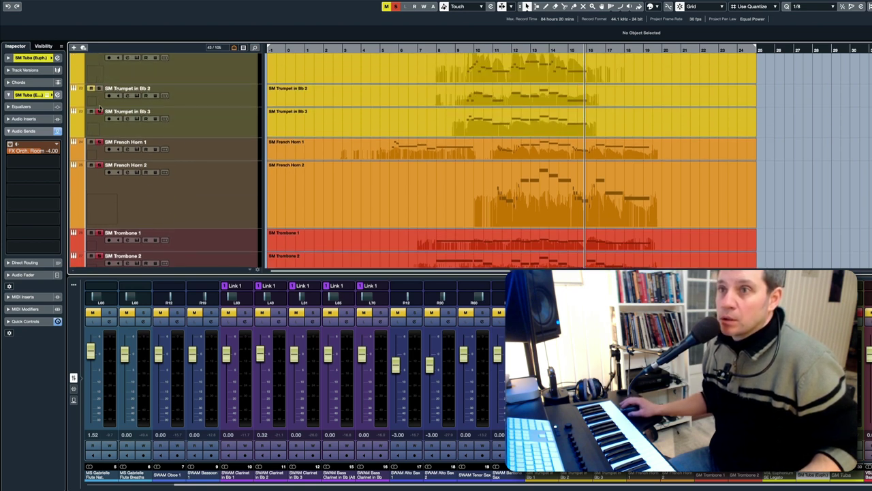
pyautogui.scroll(2, 207, 143)
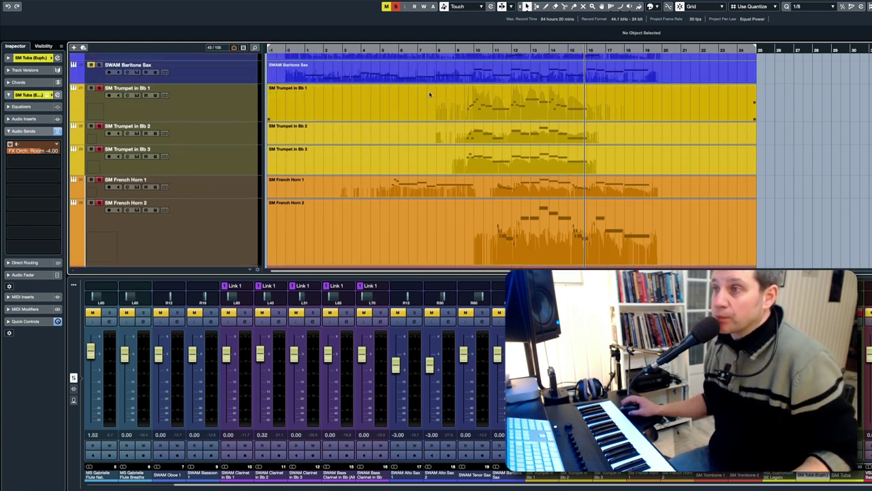
# Step: Play the soloed brass section from about bar 5 while looking over its tracks, and clear all solos
pyautogui.click(379, 49)
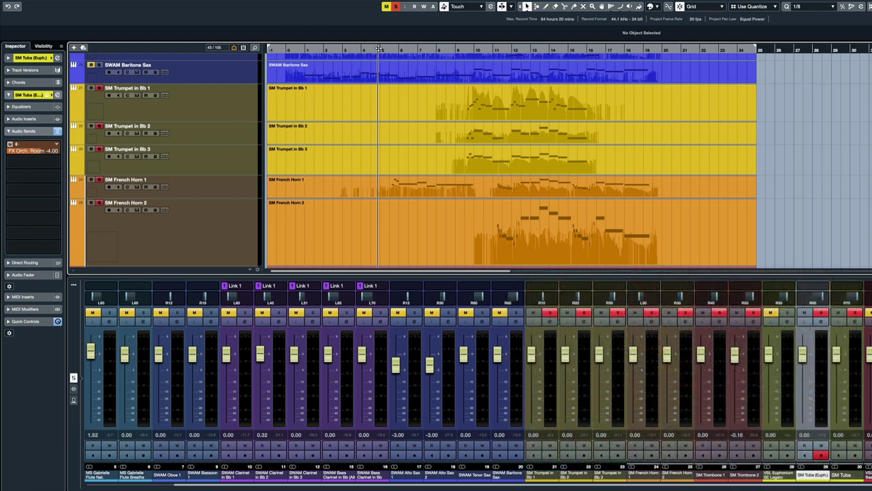
pyautogui.press('space')
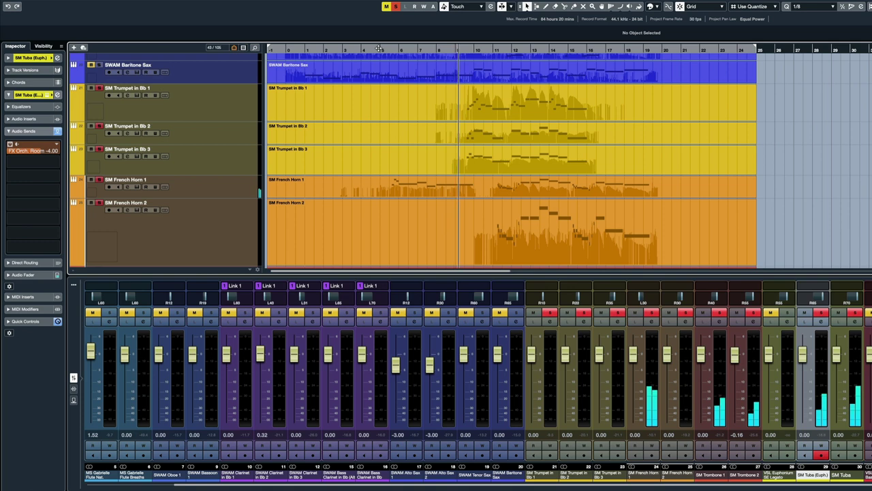
pyautogui.scroll(-3, 230, 162)
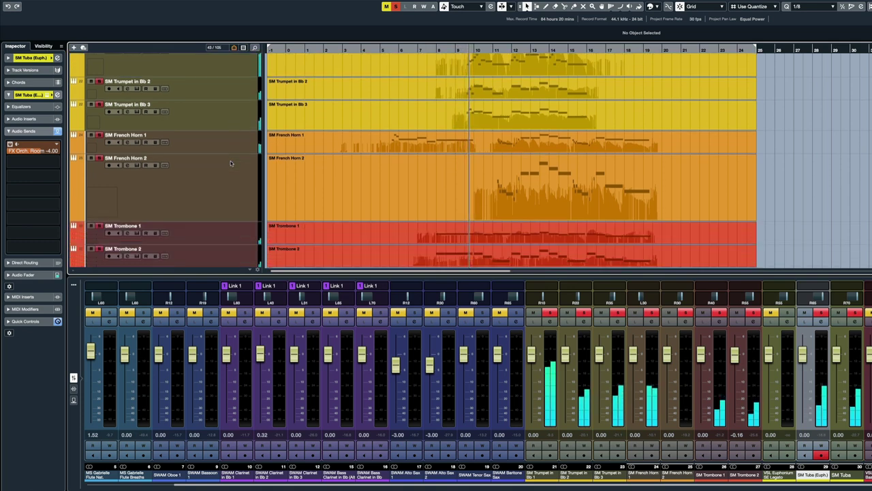
pyautogui.scroll(-4, 230, 163)
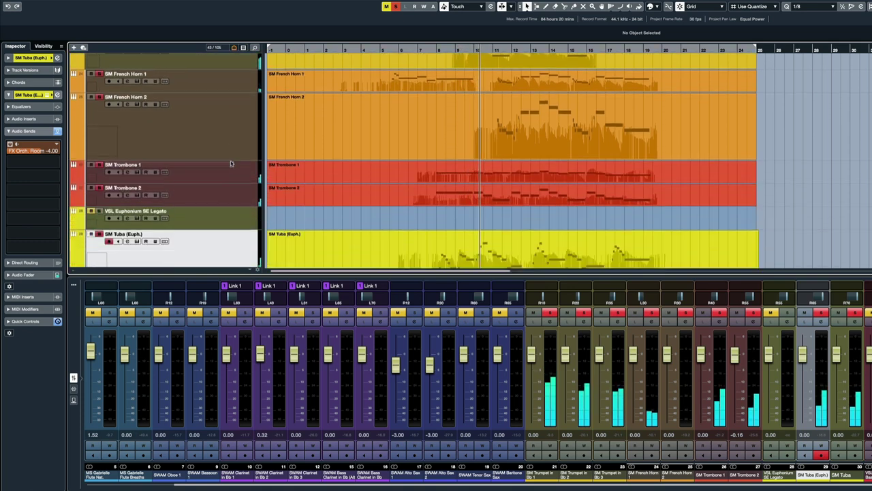
pyautogui.scroll(-2, 231, 162)
pyautogui.scroll(8, 230, 162)
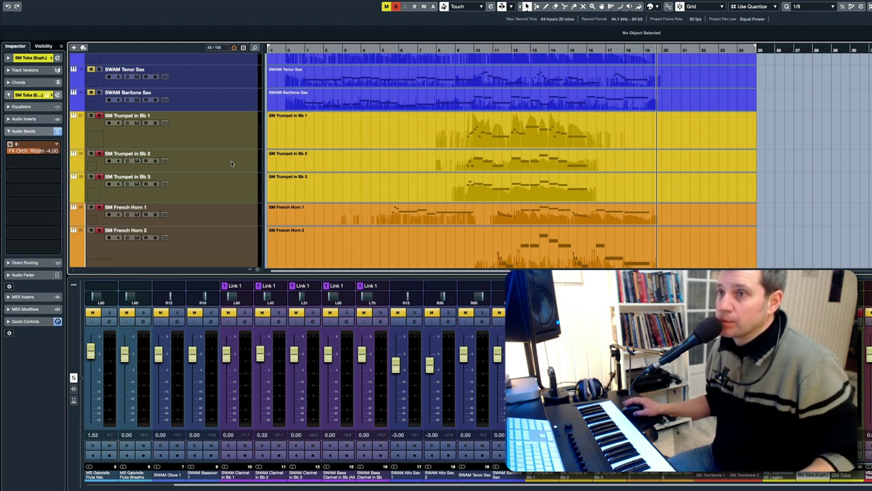
pyautogui.scroll(-5, 222, 122)
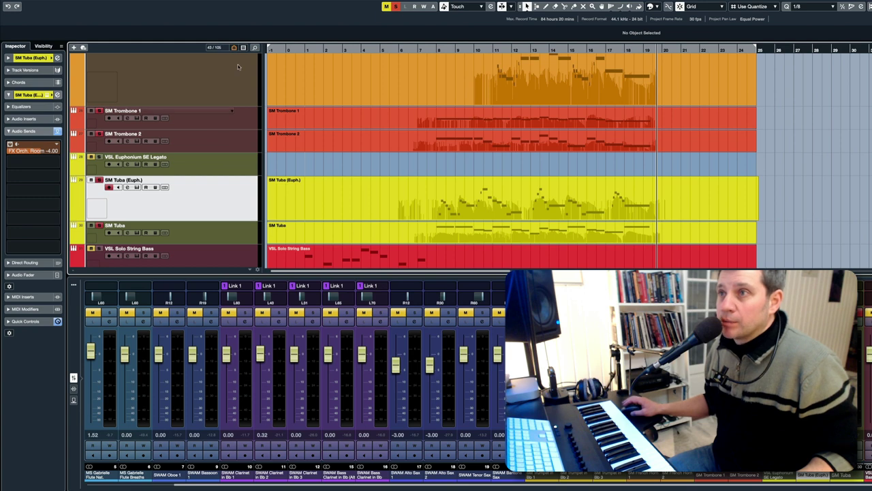
pyautogui.click(396, 7)
# Step: Listen to VSL Solo String Bass in solo from just before bar 1, and clear the solo
pyautogui.scroll(-4, 220, 139)
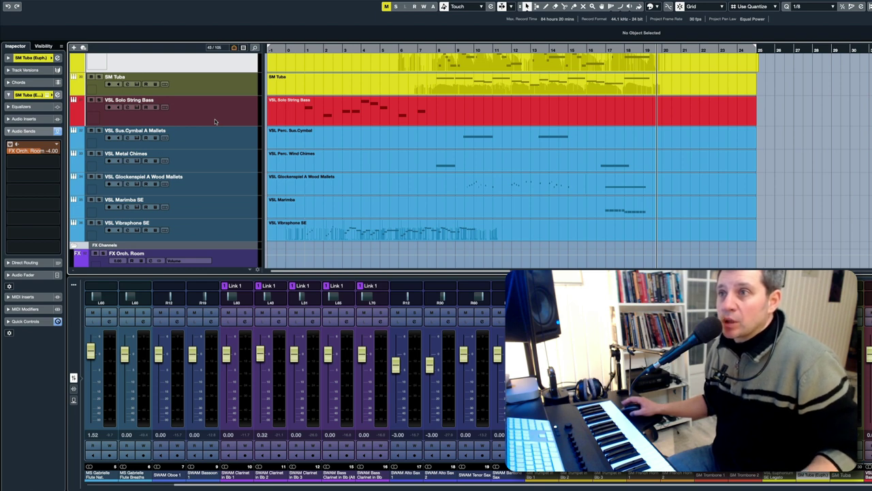
pyautogui.click(303, 50)
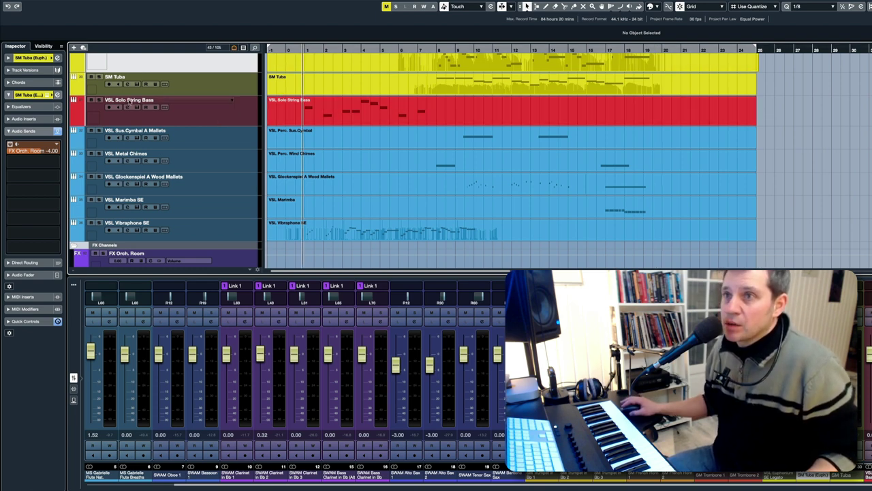
pyautogui.click(100, 100)
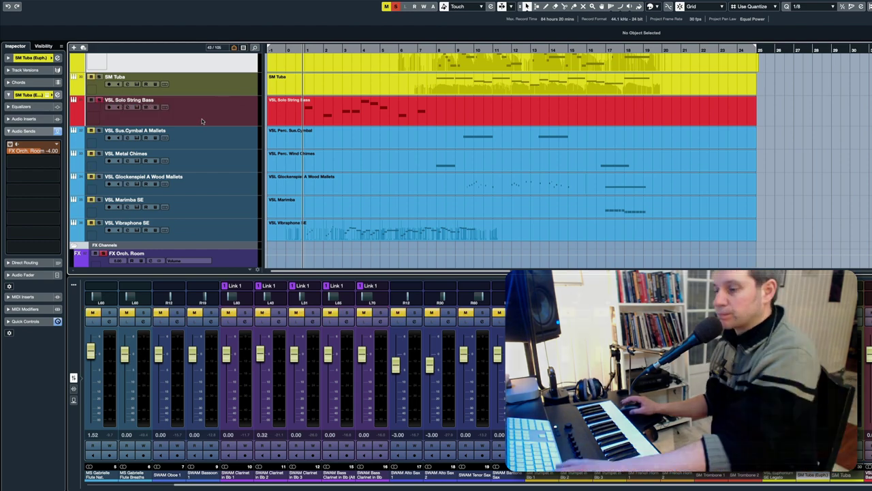
pyautogui.press('space')
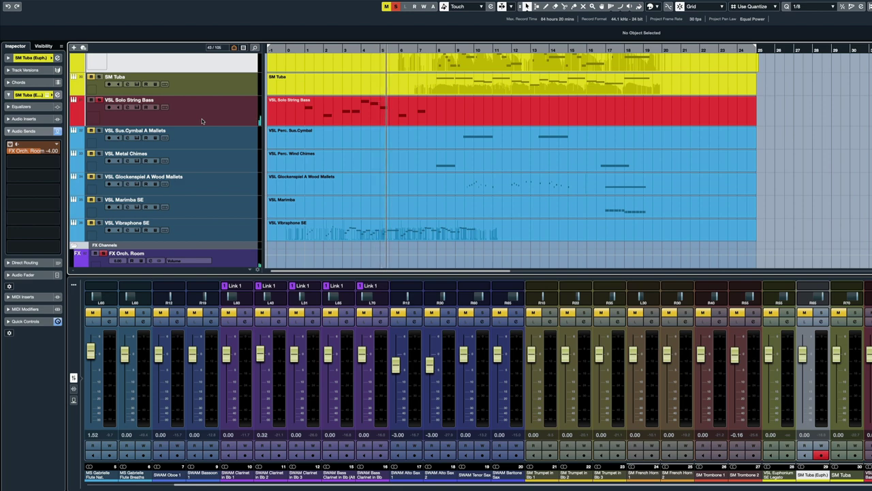
pyautogui.press('space')
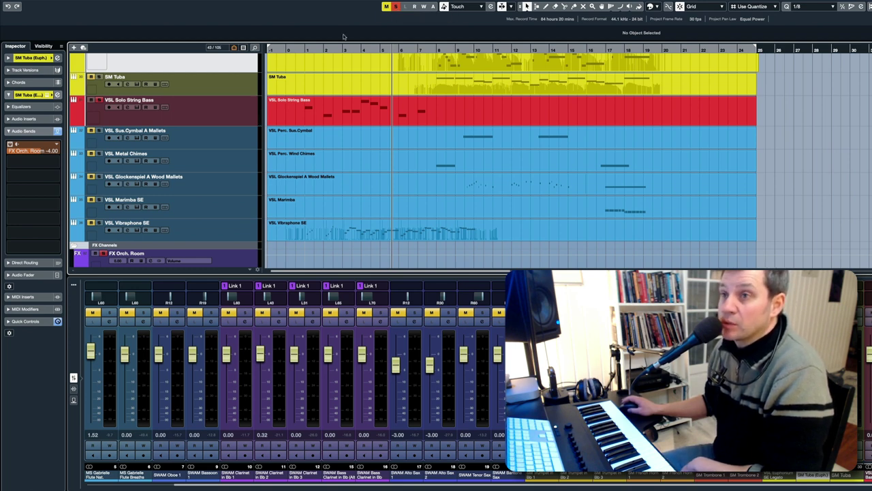
pyautogui.click(394, 7)
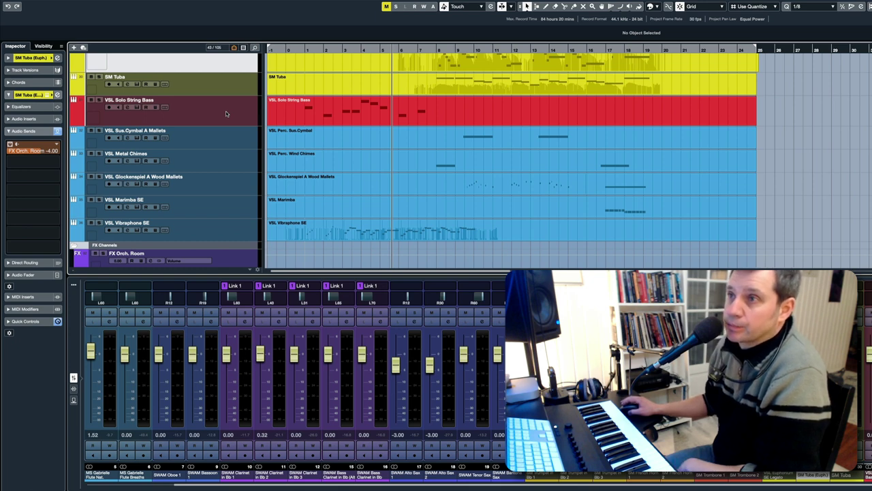
# Step: Go through the percussion, selecting the VSL Sus.Cymbal, Metal Chimes, Glockenspiel, Marimba and Vibraphone tracks, ending back on VSL Marimba SE
pyautogui.scroll(-1, 224, 112)
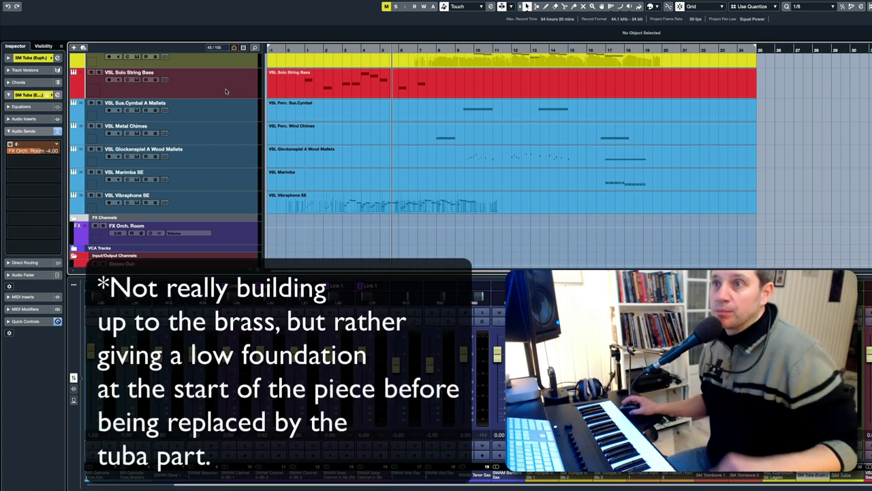
pyautogui.scroll(-1, 220, 85)
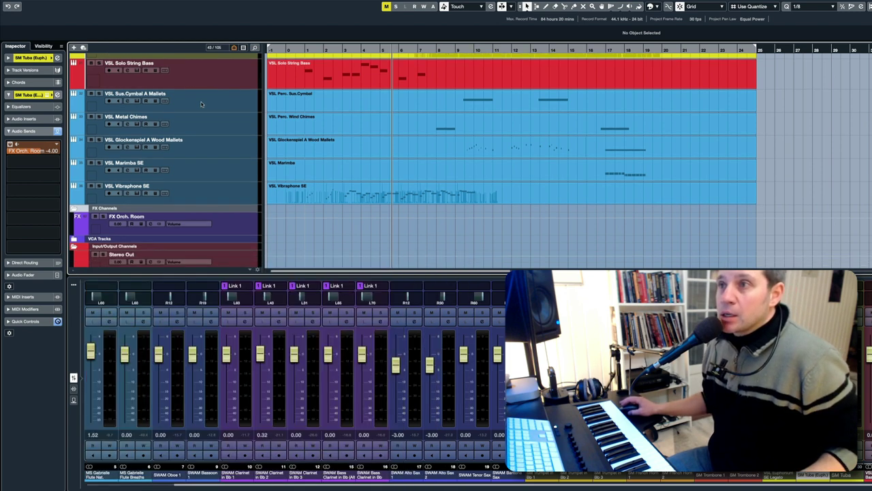
pyautogui.click(210, 99)
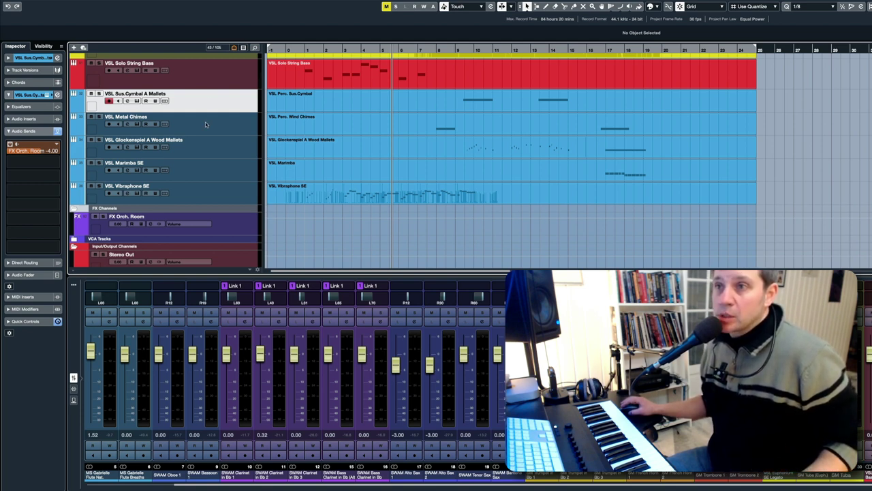
pyautogui.click(205, 123)
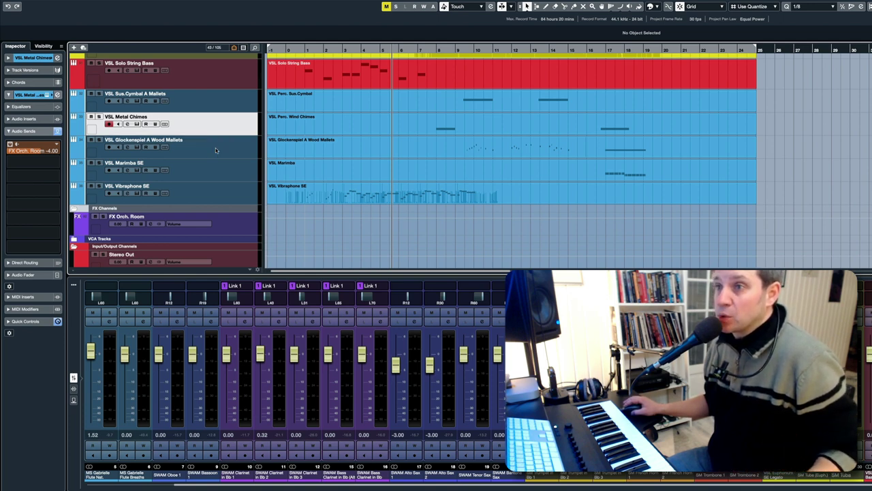
pyautogui.click(215, 149)
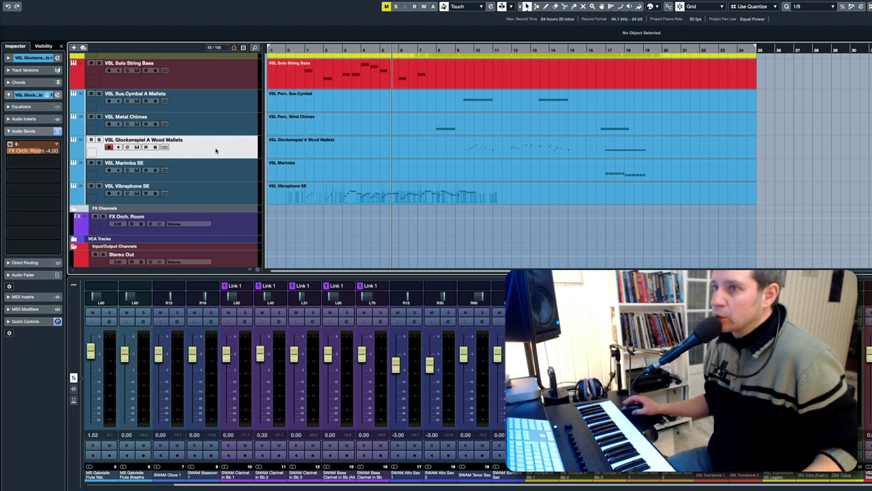
pyautogui.click(204, 175)
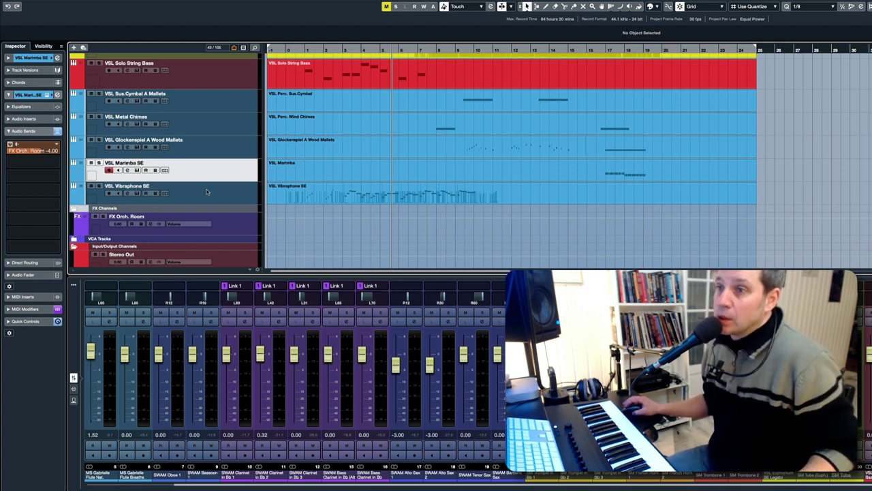
pyautogui.click(209, 190)
pyautogui.click(211, 170)
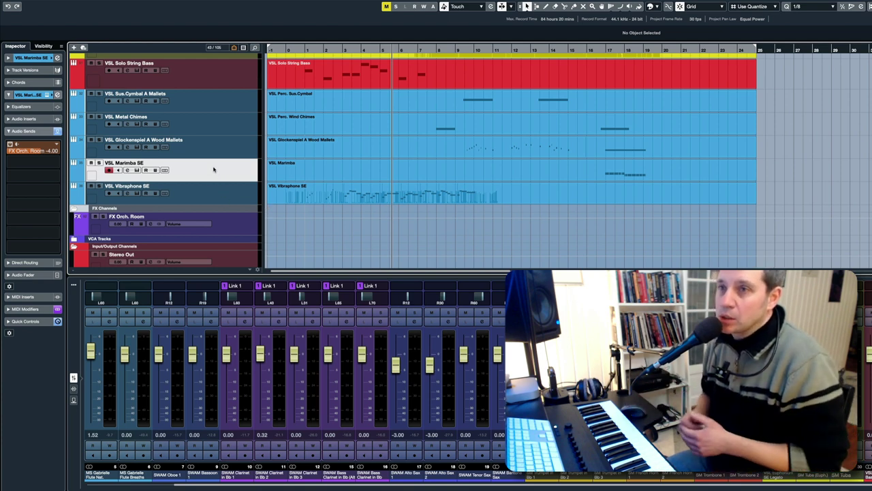
# Step: Listen to VSL Vibraphone SE in solo from just before bar 1, and unsolo the track
pyautogui.click(212, 197)
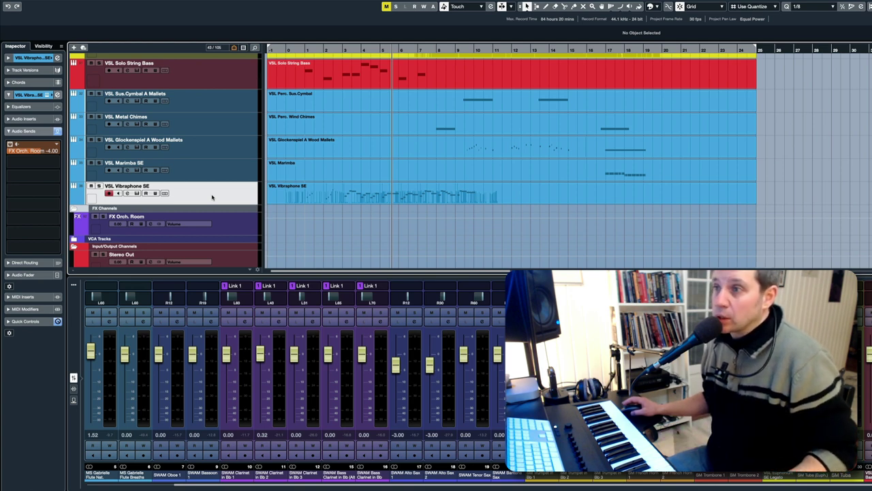
pyautogui.press('s')
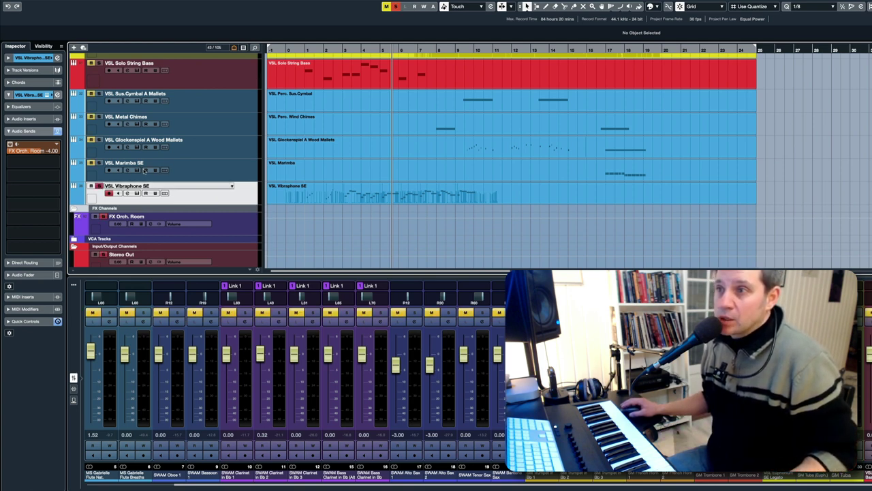
pyautogui.click(298, 50)
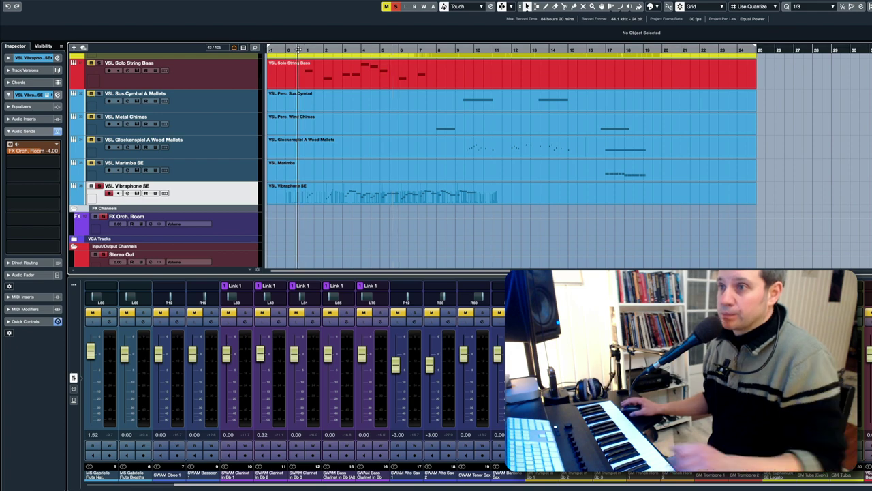
pyautogui.press('space')
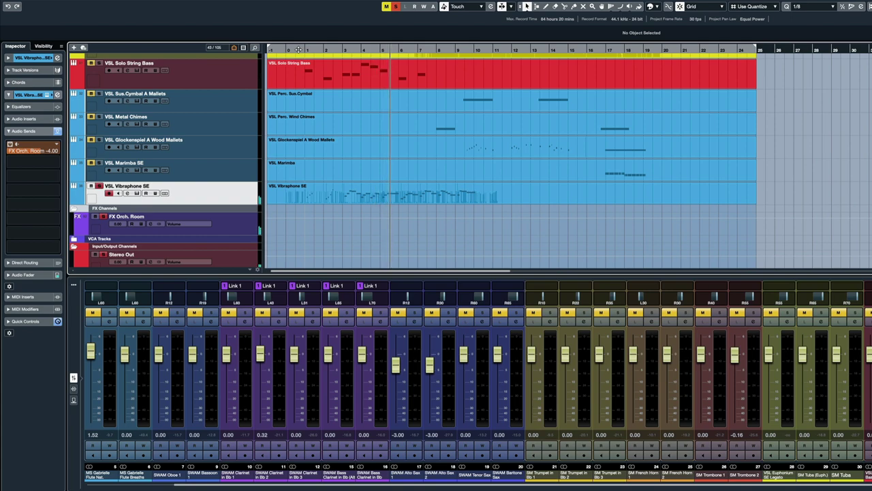
pyautogui.click(100, 185)
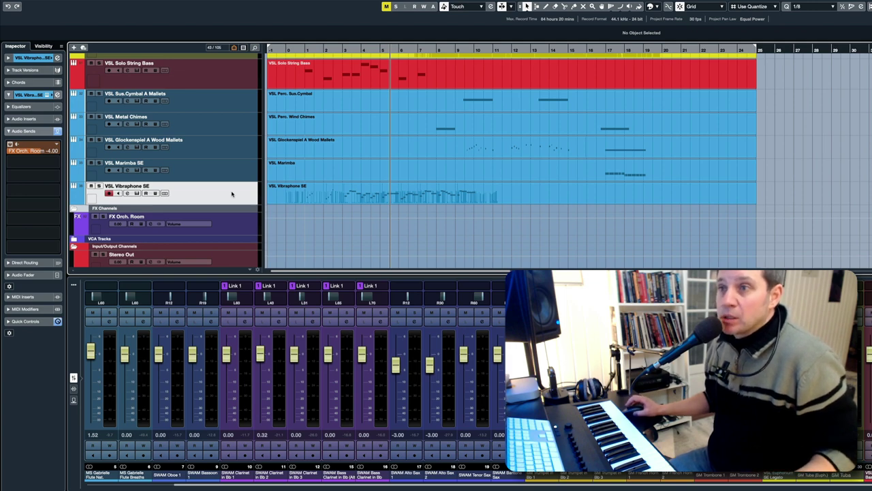
# Step: Look over the whole track list, from the percussion up to the flute tracks and back down to Stereo Out
pyautogui.scroll(5, 232, 193)
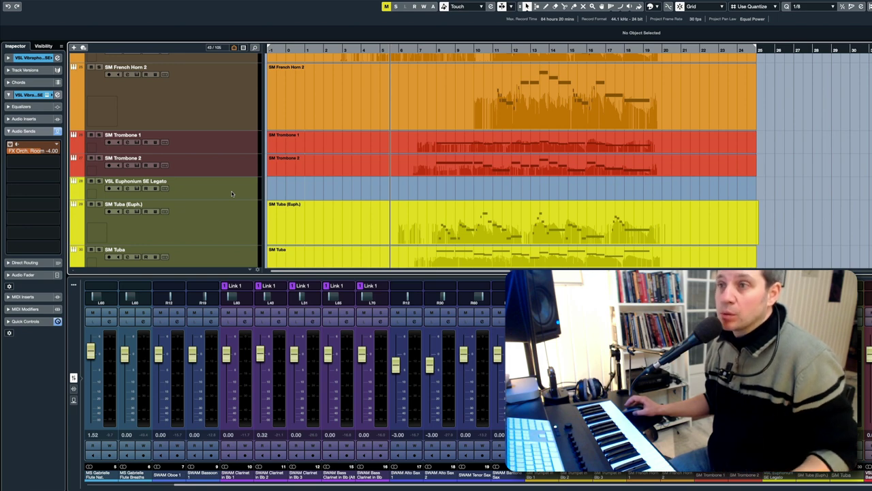
pyautogui.scroll(4, 231, 194)
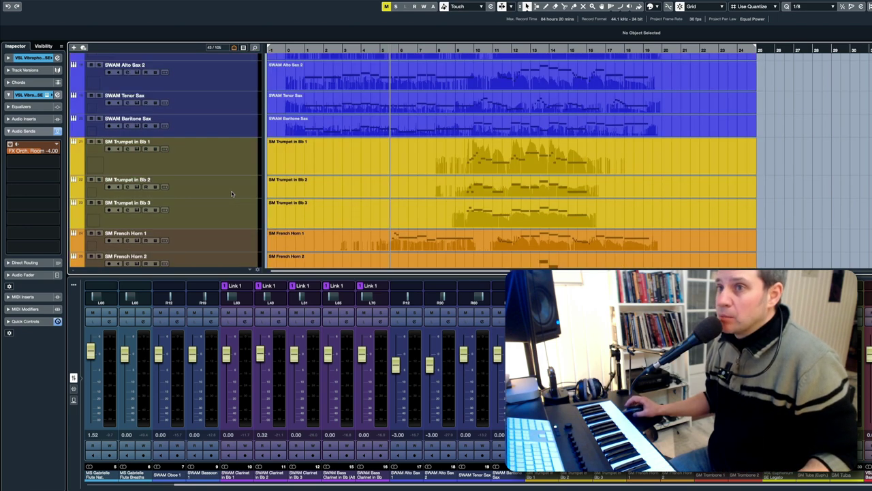
pyautogui.scroll(5, 231, 194)
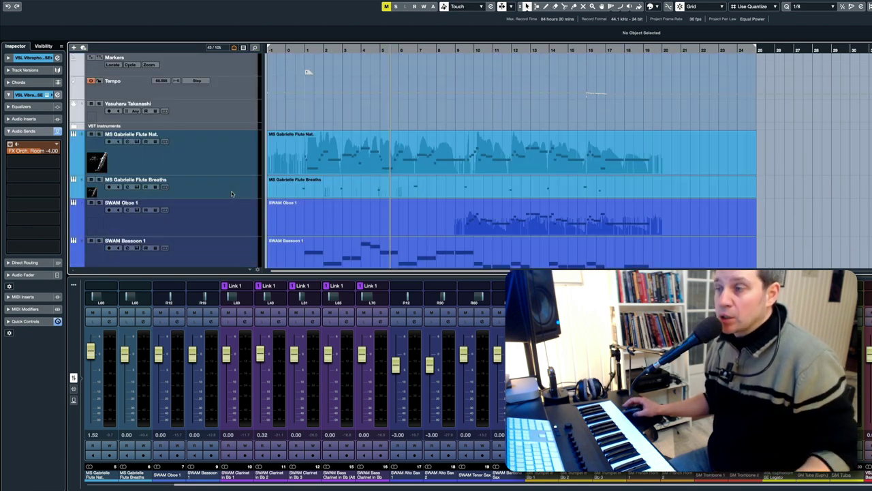
pyautogui.scroll(-10, 231, 193)
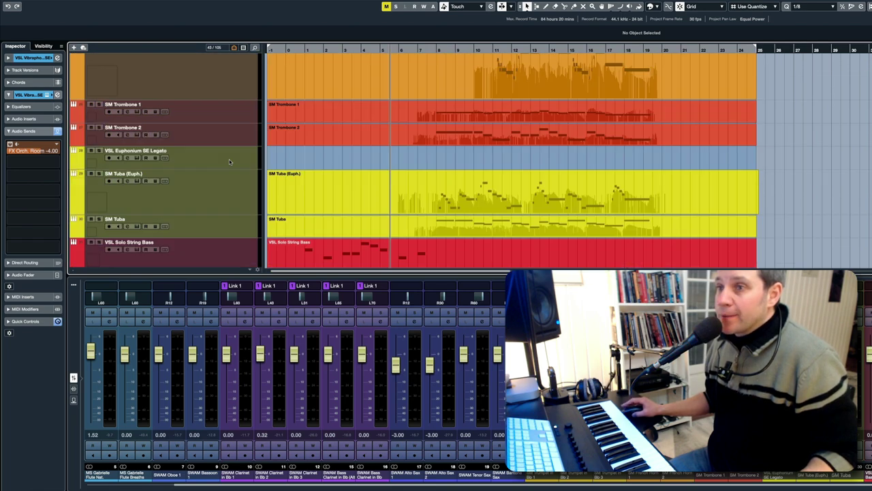
pyautogui.scroll(-4, 229, 159)
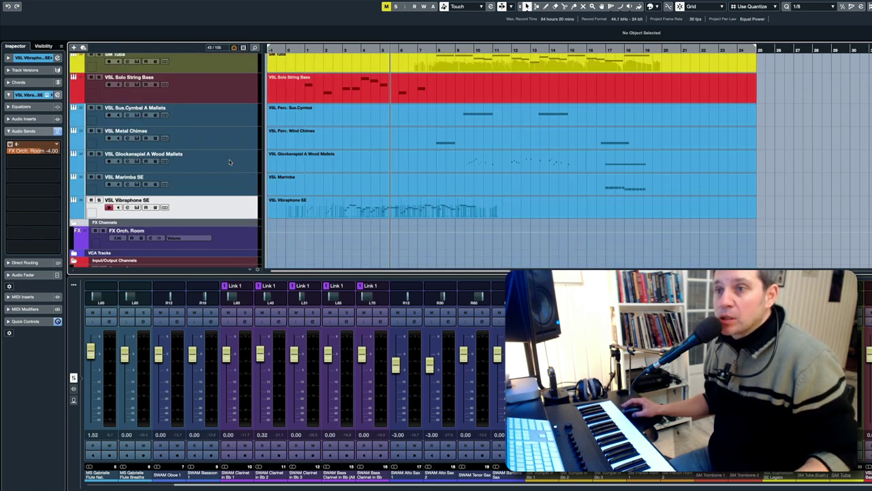
pyautogui.scroll(-1, 230, 161)
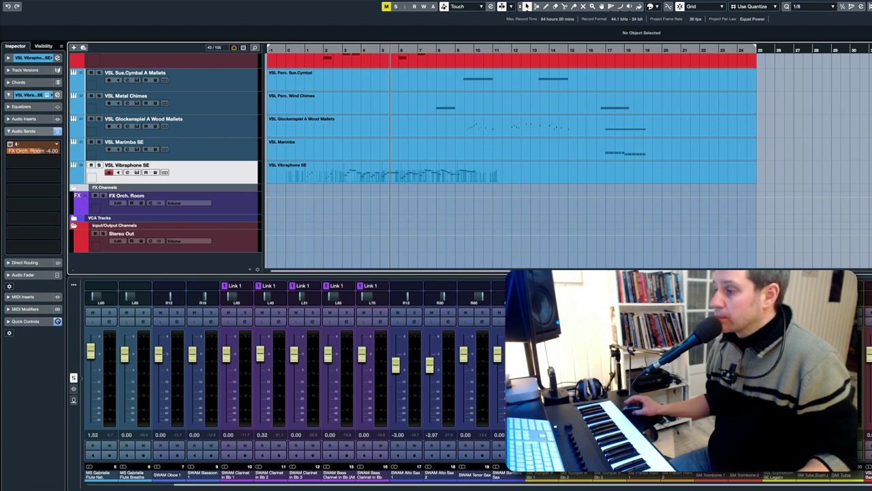
# Step: Switch to Vienna Ensemble Pro Server, open the SM Tuba Euph. channel's SP2016 reverb, and try its Position at 27 % before lowering it again
pyautogui.click(666, 485)
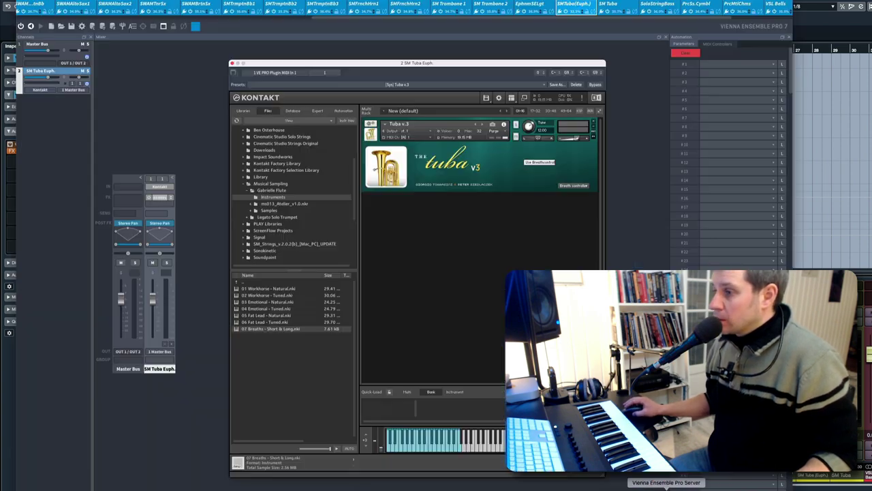
pyautogui.click(160, 197)
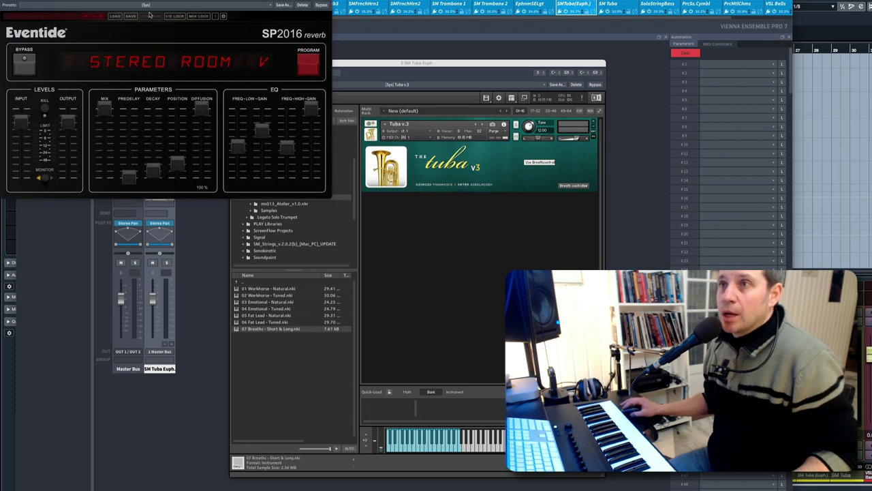
pyautogui.moveTo(136, 1); pyautogui.dragTo(273, 125)
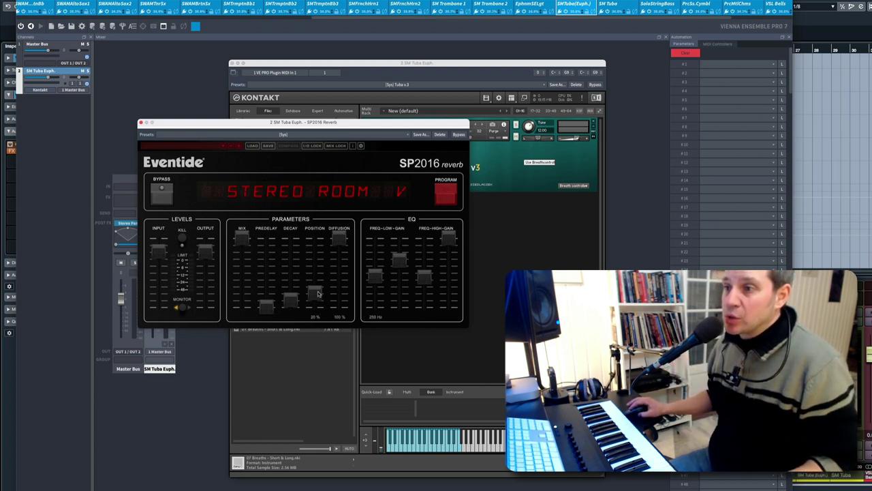
pyautogui.moveTo(317, 293); pyautogui.dragTo(318, 289)
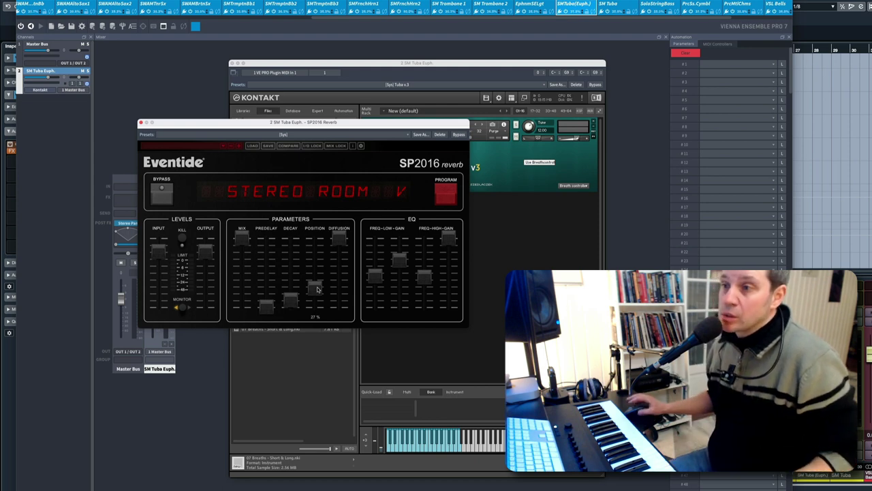
pyautogui.moveTo(317, 289); pyautogui.dragTo(316, 294)
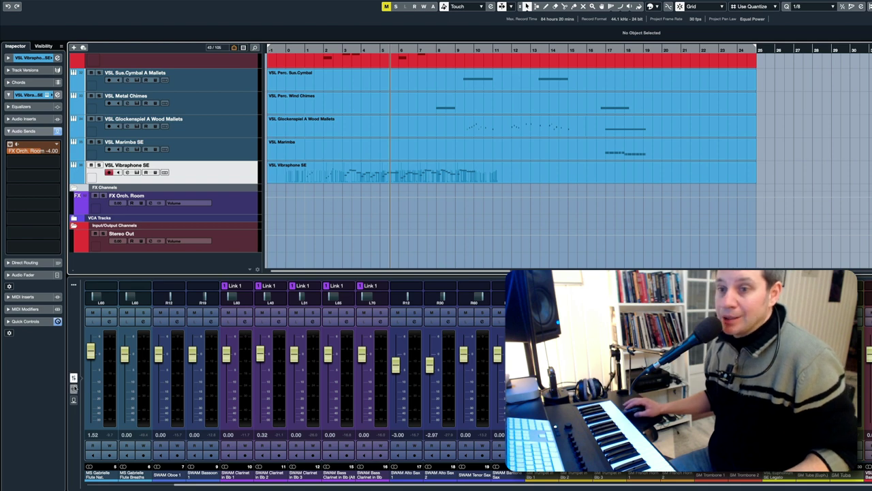
# Step: Back in Cubase, show the mixer channels' inserts and open the Altiverb 7 reverb of the FX Orch. Room channel
pyautogui.click(74, 390)
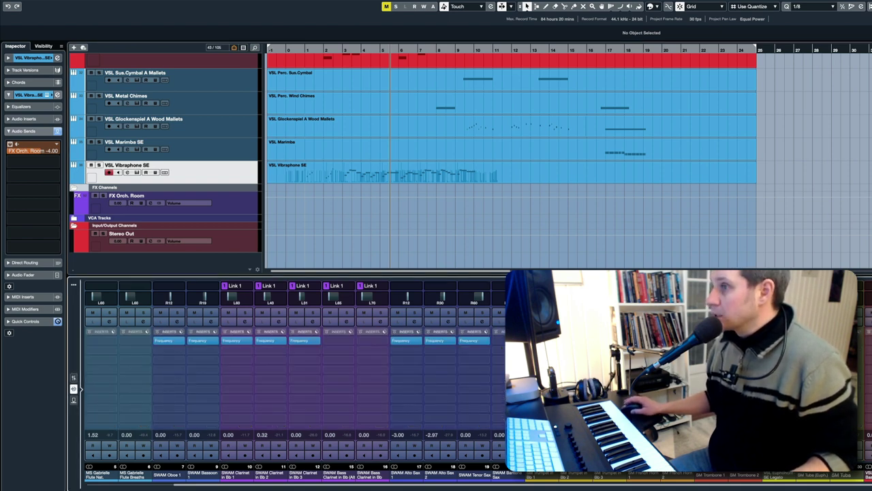
pyautogui.moveTo(635, 104); pyautogui.dragTo(382, 87)
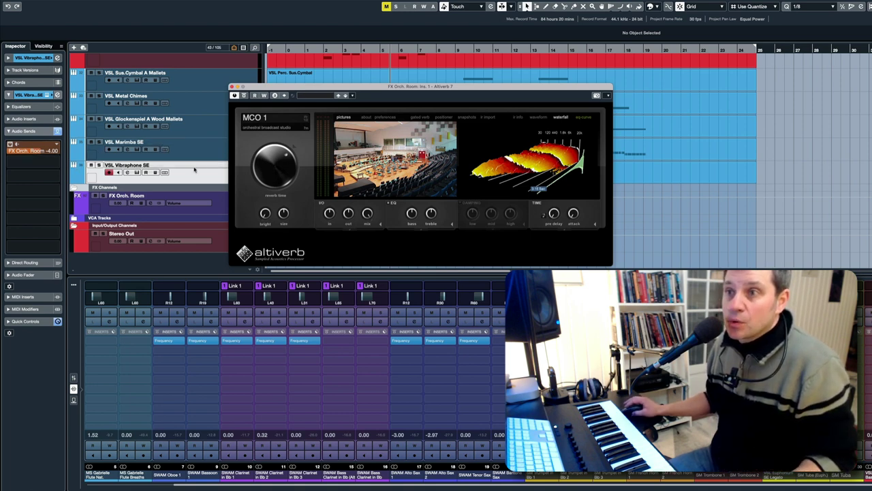
# Step: Show the VSL Marimba SE track's send to FX Orch. Room, move the Altiverb window clear of the track list, and return the mixer to faders
pyautogui.click(194, 152)
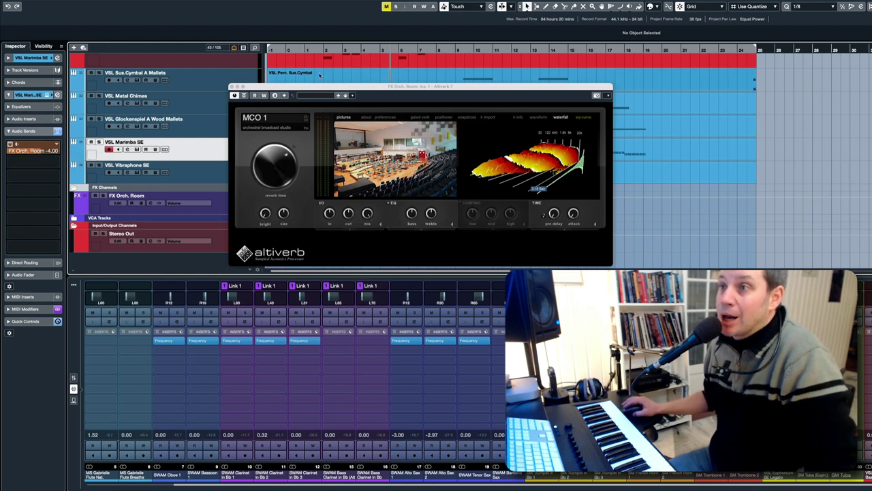
pyautogui.moveTo(306, 87); pyautogui.dragTo(368, 99)
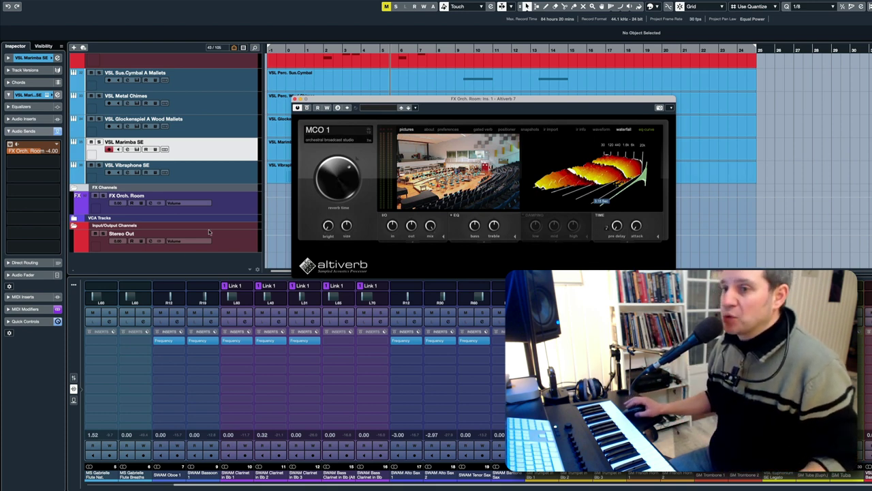
pyautogui.click(121, 322)
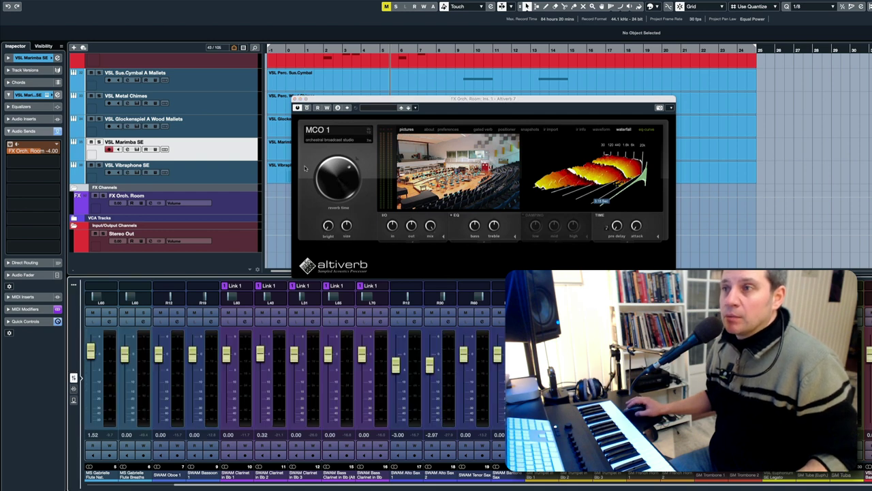